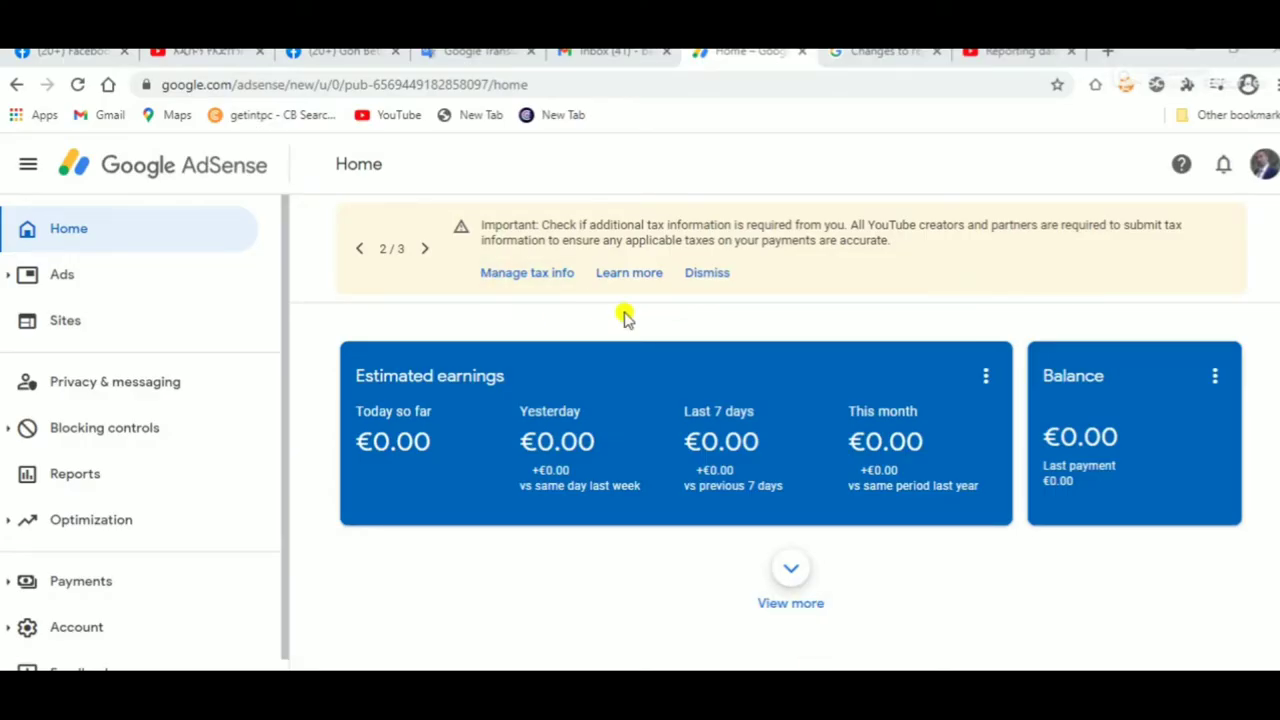
Look through the home page notices, including the ones on YouTube metrics and three-year reporting data retention
left_click(423, 250)
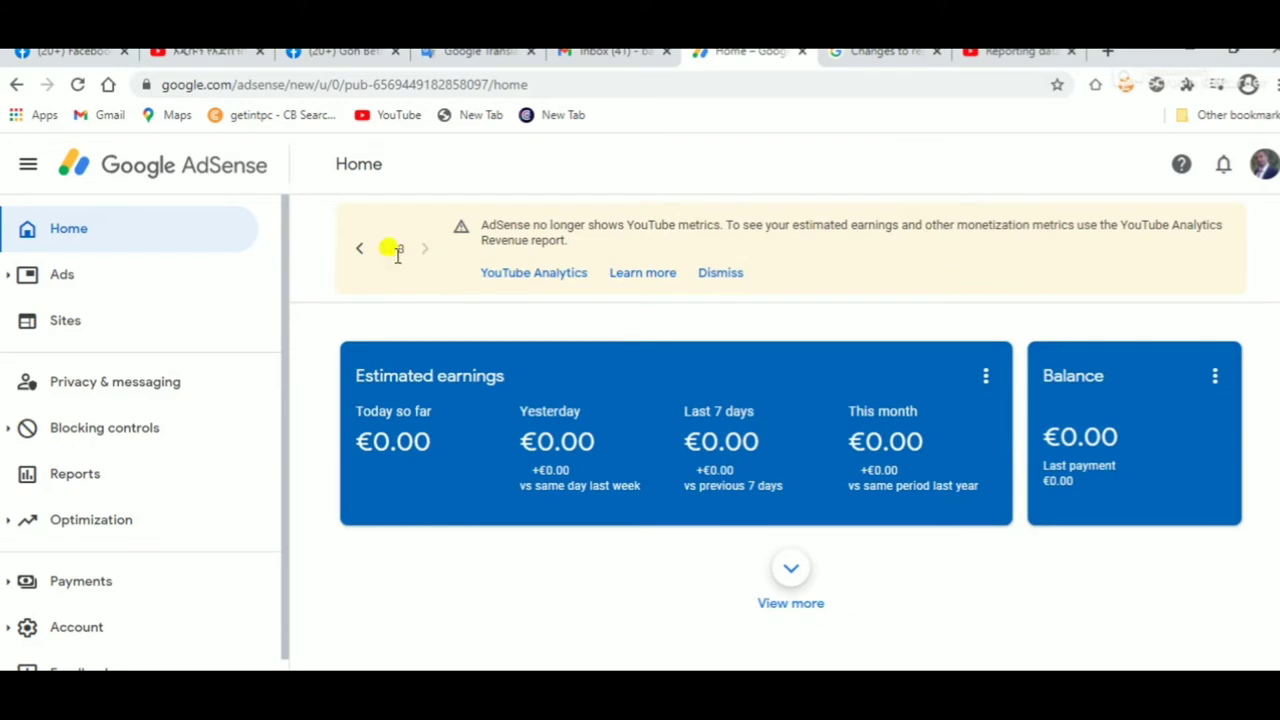
double_click(360, 249)
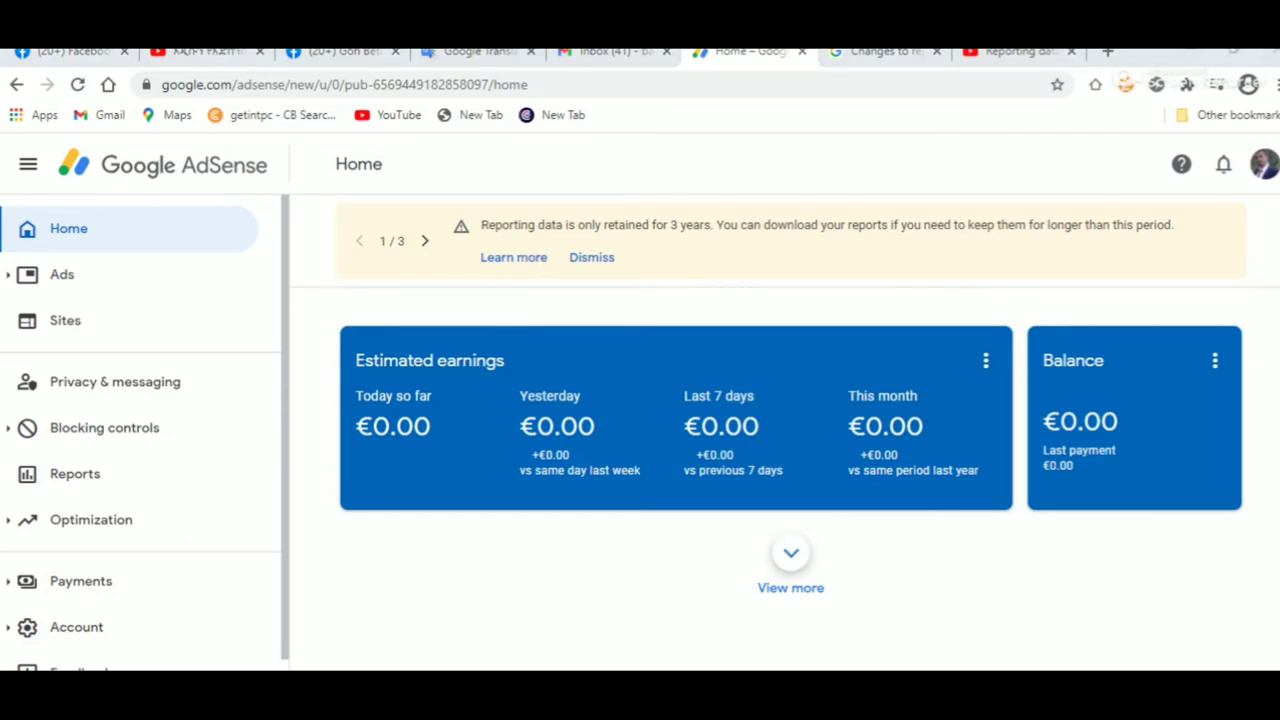
left_click_drag(1198, 251, 350, 184)
left_click_drag(600, 190, 600, 216)
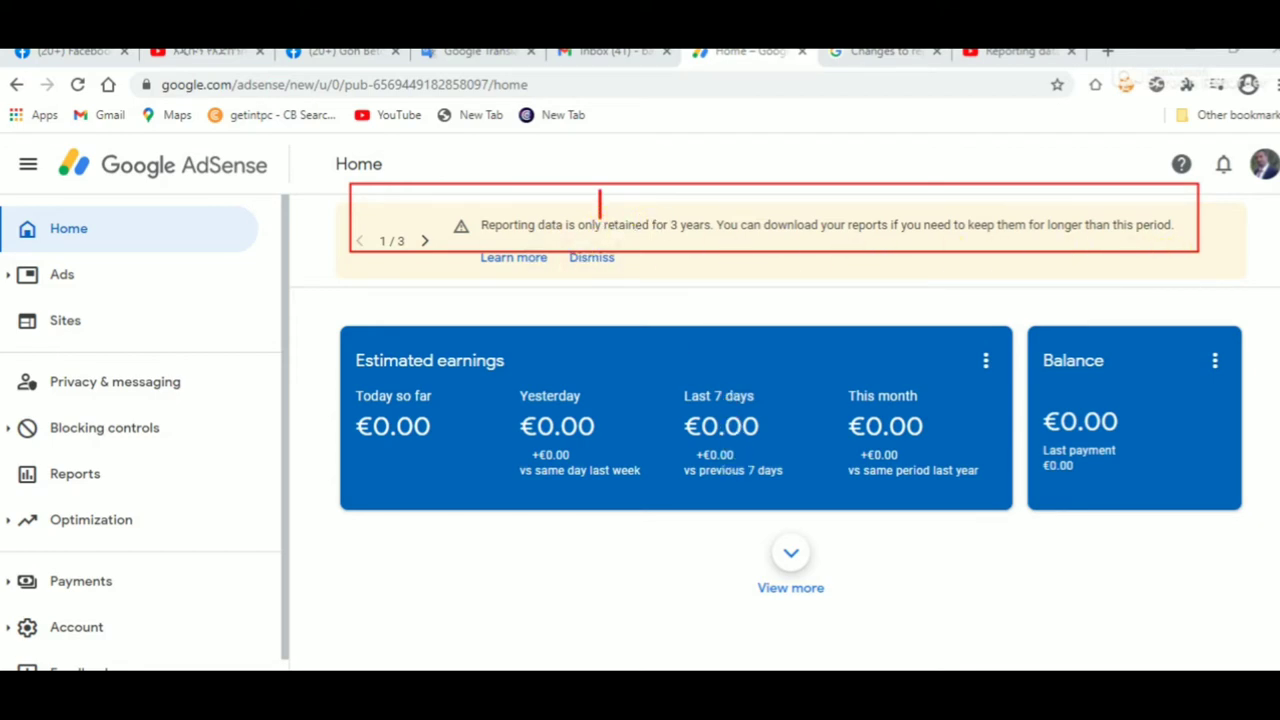
key("Escape")
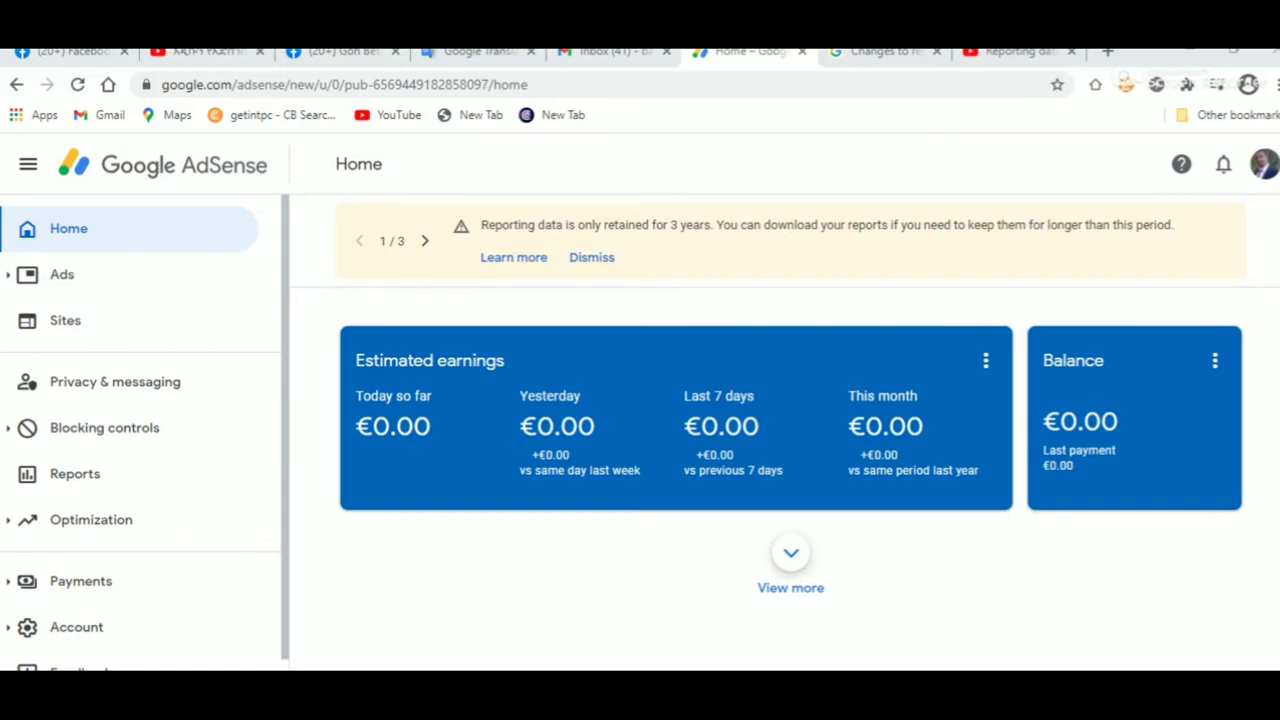
Go to the notice about additional tax information and open its tax info management page
left_click(424, 241)
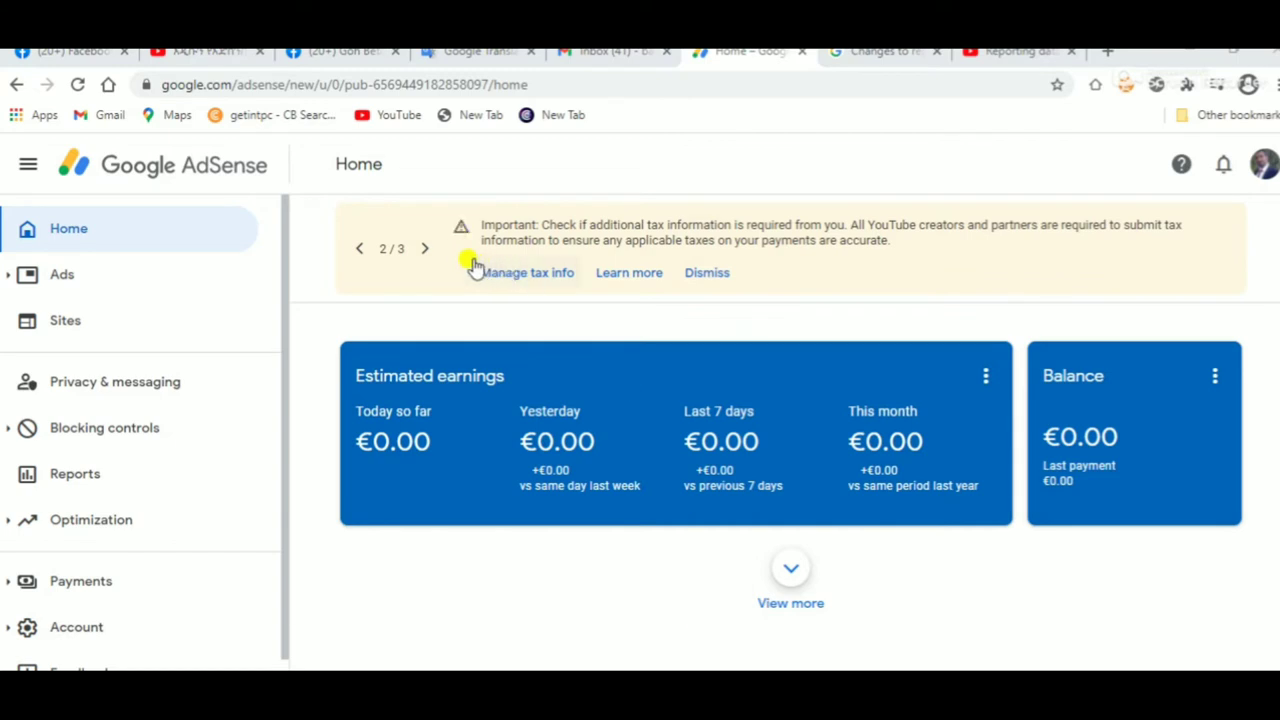
mouse_move(473, 258)
left_mouse_down()
mouse_move(514, 289)
mouse_move(587, 299)
left_mouse_up()
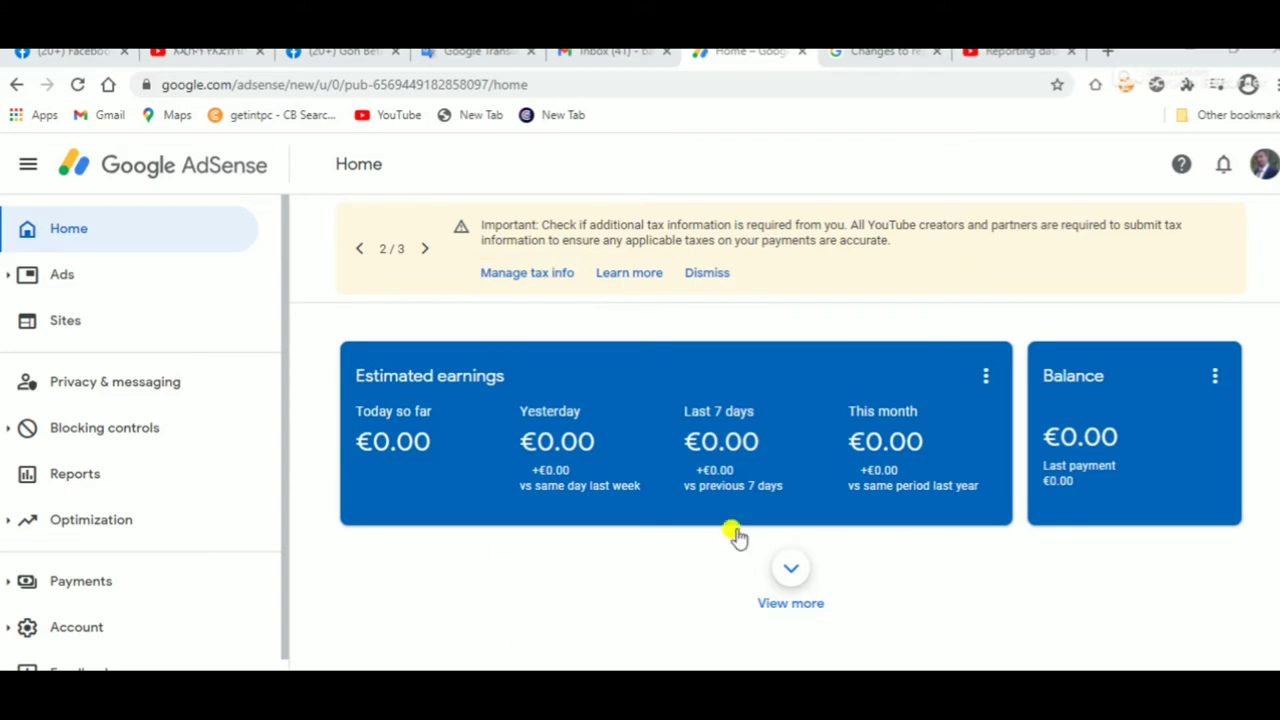
left_click(515, 273)
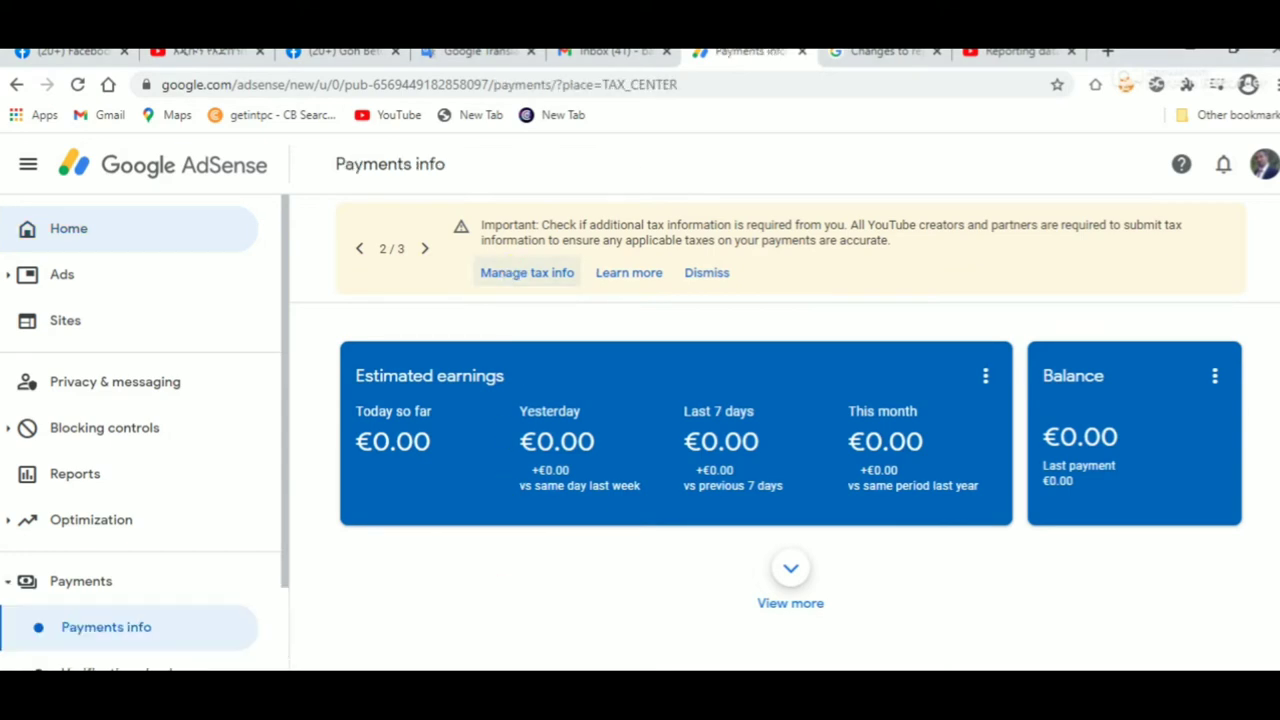
Start adding United States tax info and verify the account owner's identity with the account password
scroll(685, 535, "down", 1)
scroll(745, 590, "down", 1)
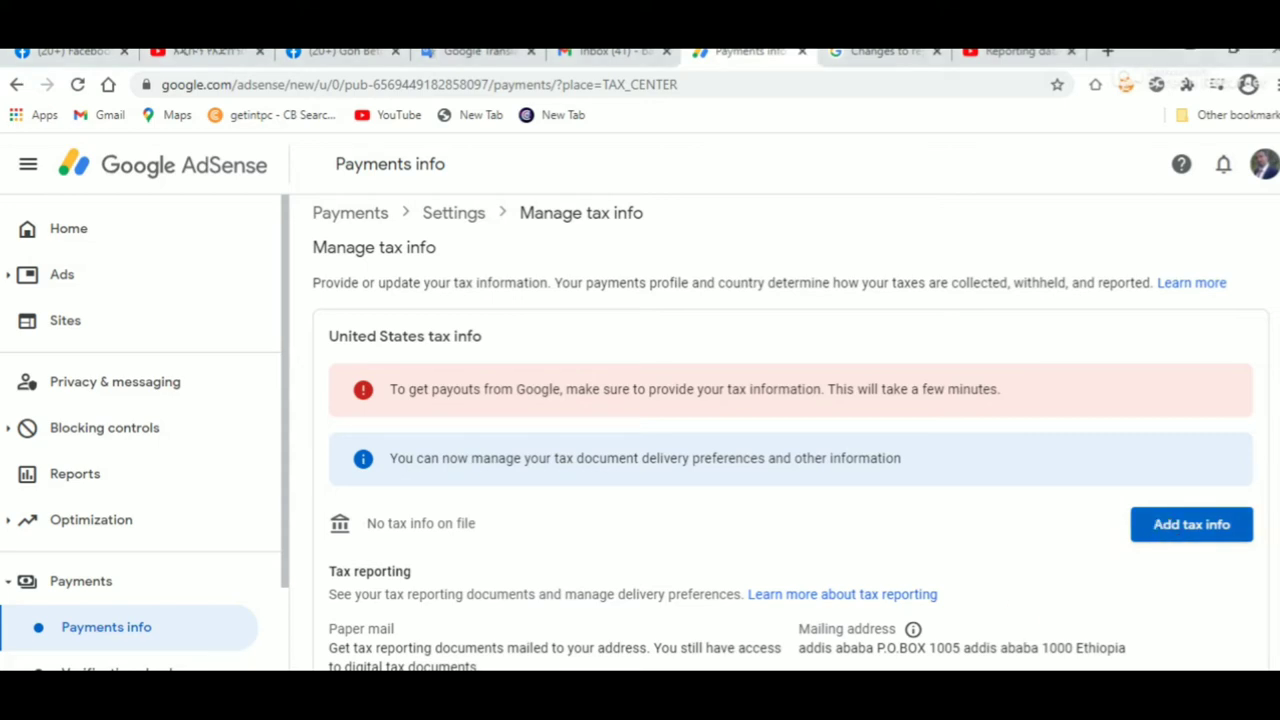
left_click(1191, 524)
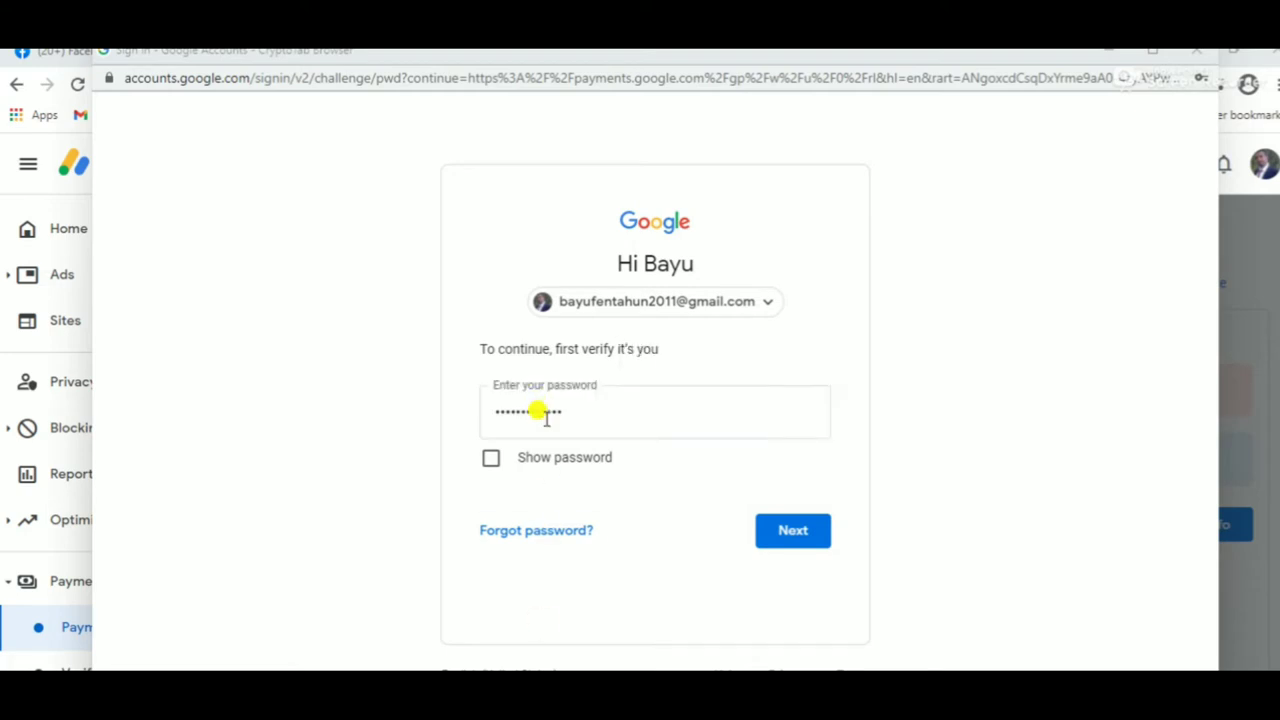
left_click(795, 535)
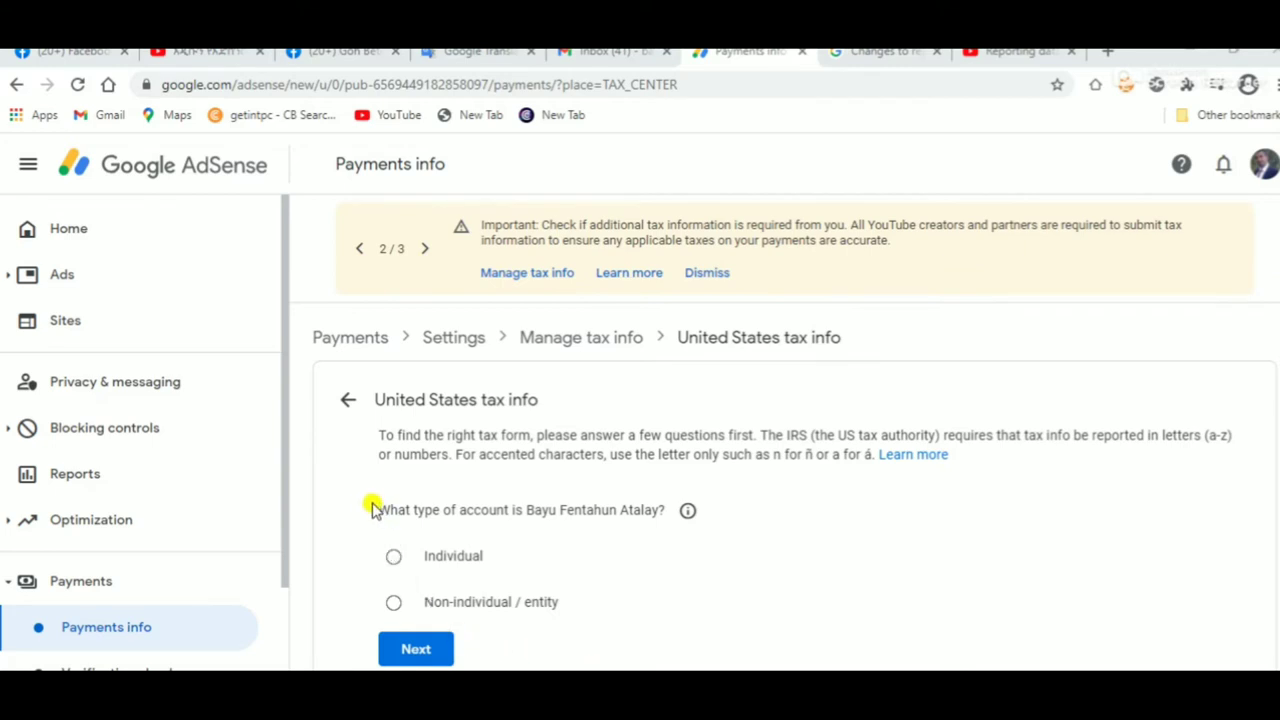
Set the account type to Individual in the United States tax info questions and continue
mouse_move(364, 502)
left_mouse_down()
mouse_move(372, 570)
mouse_move(517, 623)
mouse_move(670, 620)
left_mouse_up()
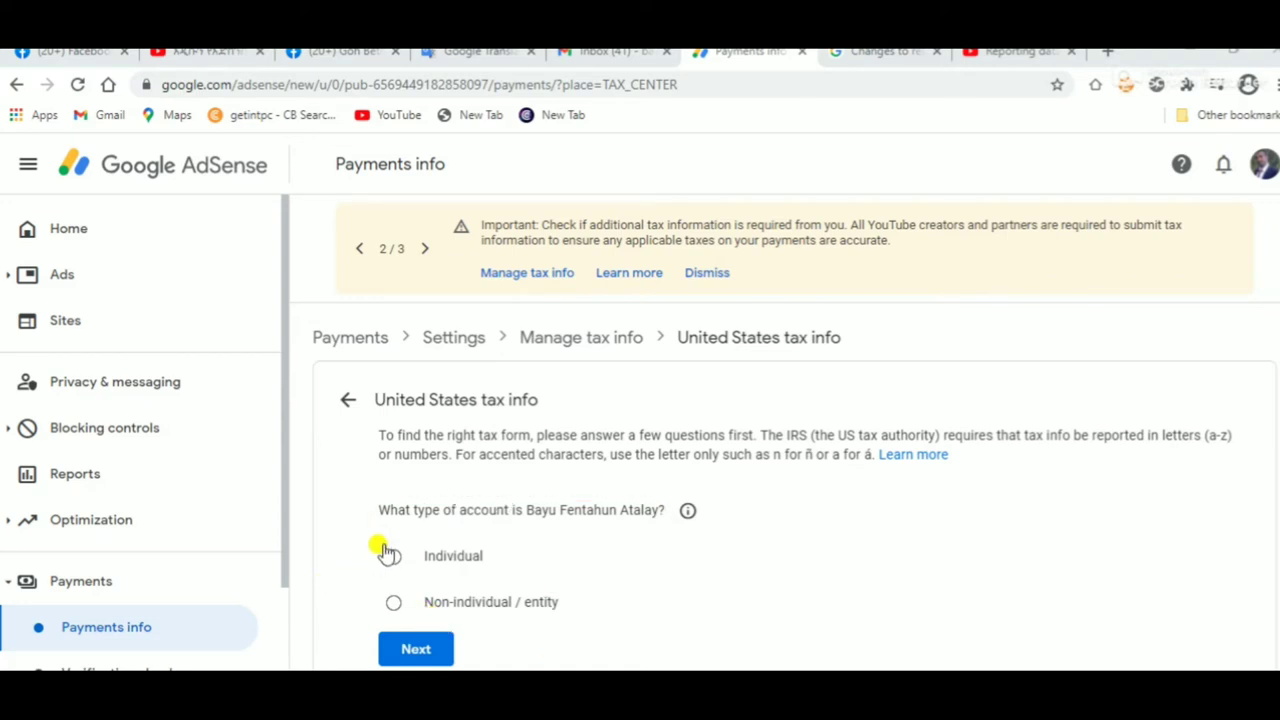
mouse_move(383, 544)
left_mouse_down()
mouse_move(398, 568)
mouse_move(513, 578)
left_mouse_up()
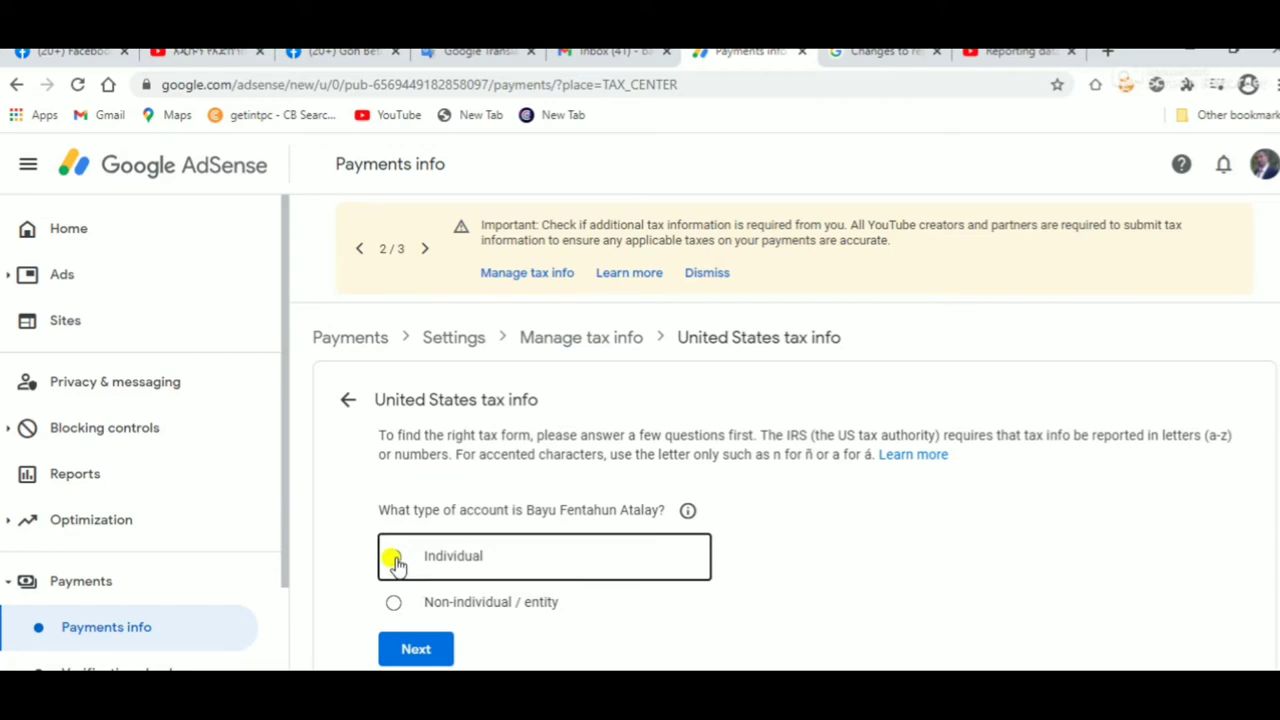
left_click(460, 534)
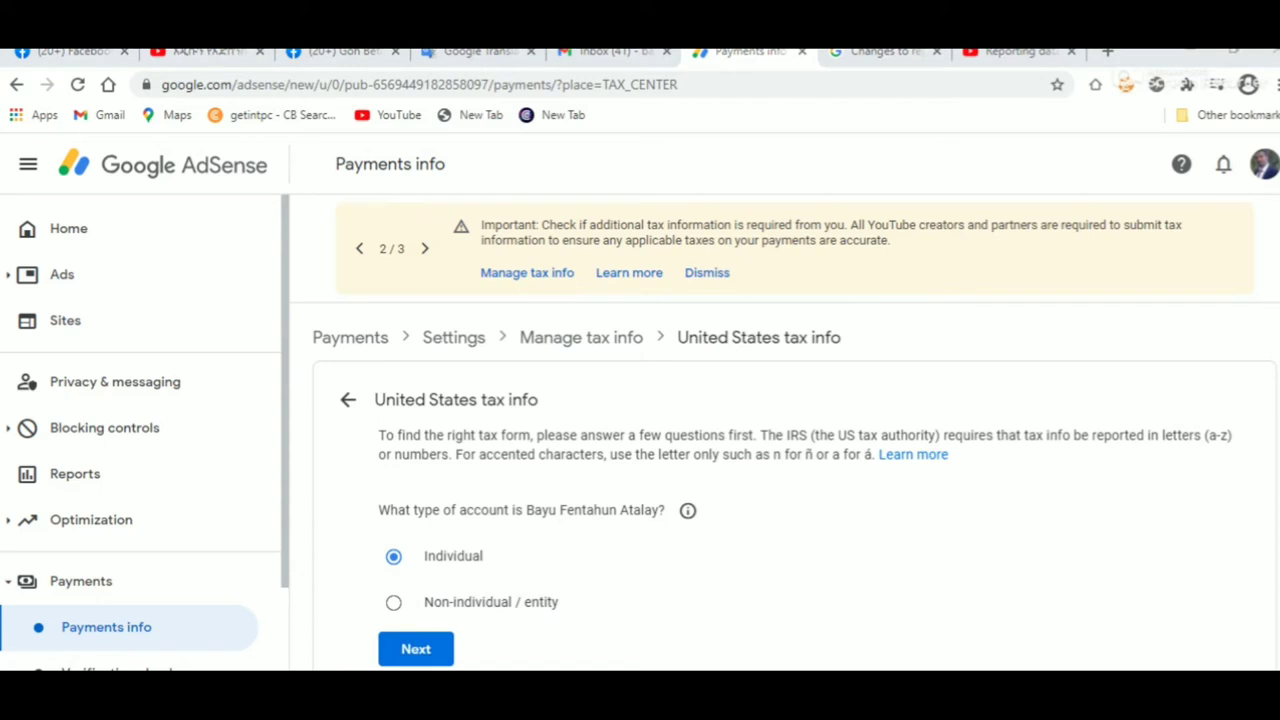
left_click(443, 645)
left_click(415, 650)
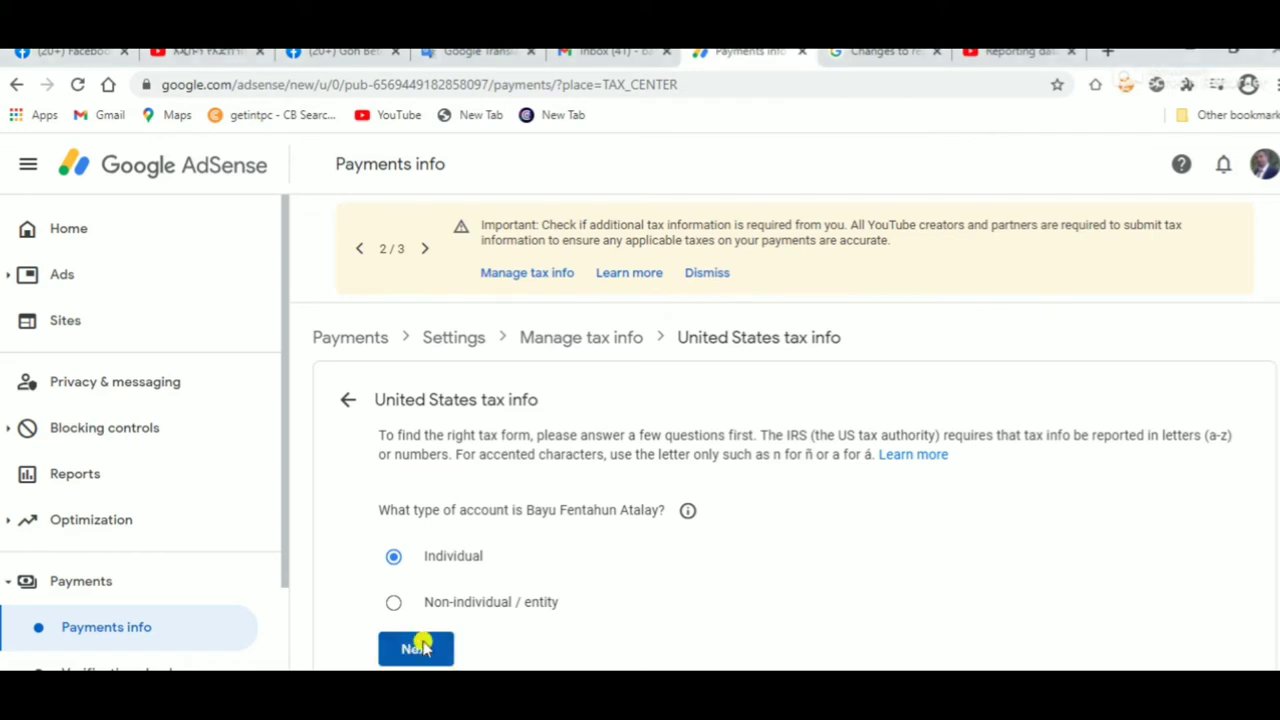
left_click(418, 648)
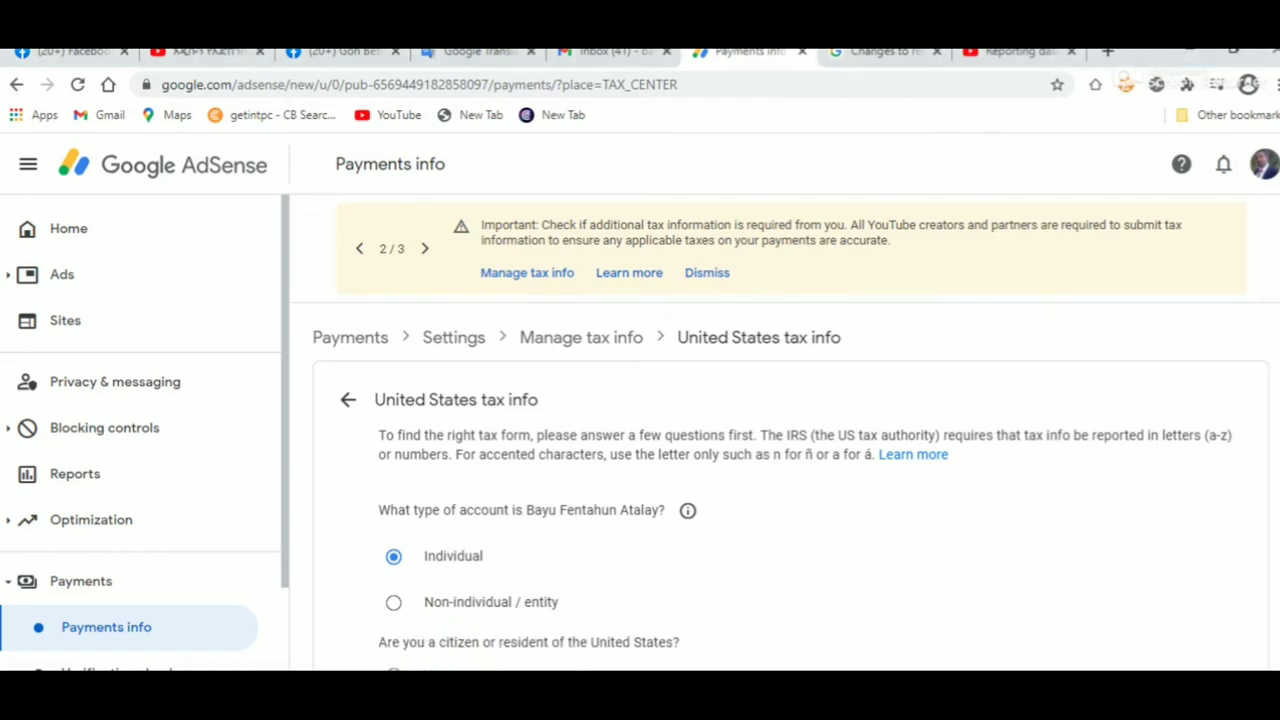
Answer No to being a citizen or resident of the United States and continue
scroll(471, 580, "down", 1)
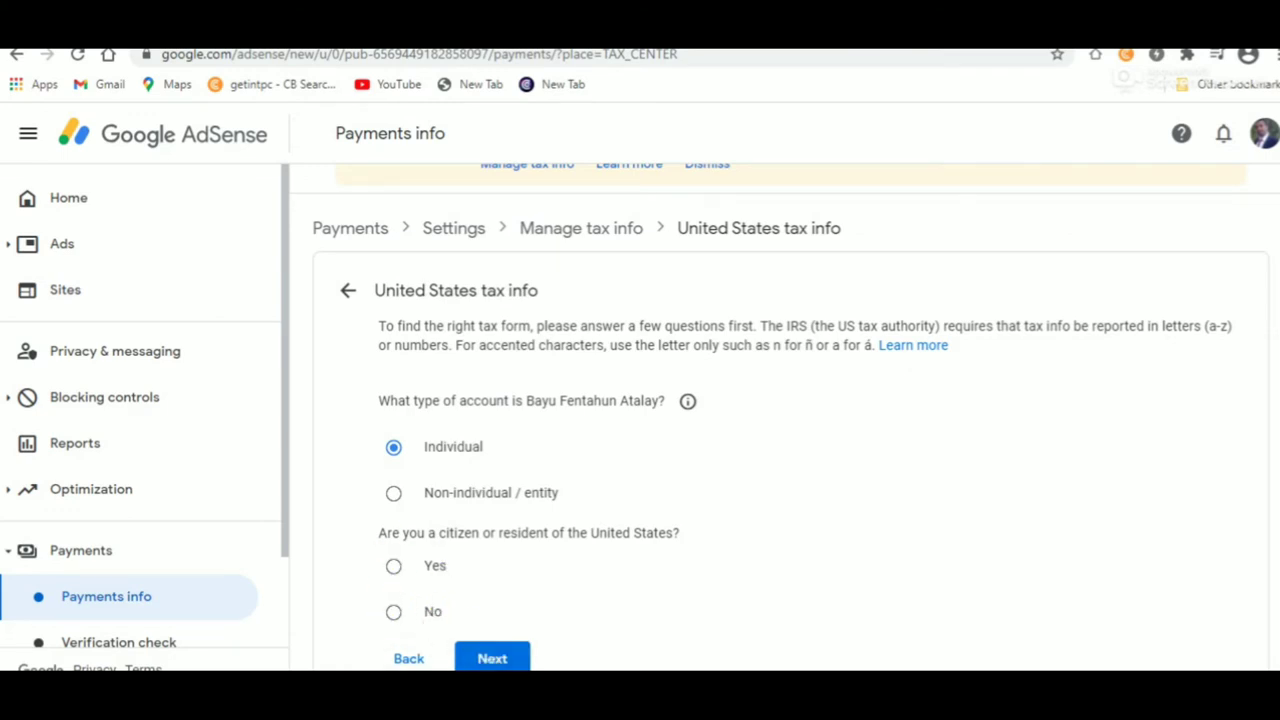
left_click(412, 614)
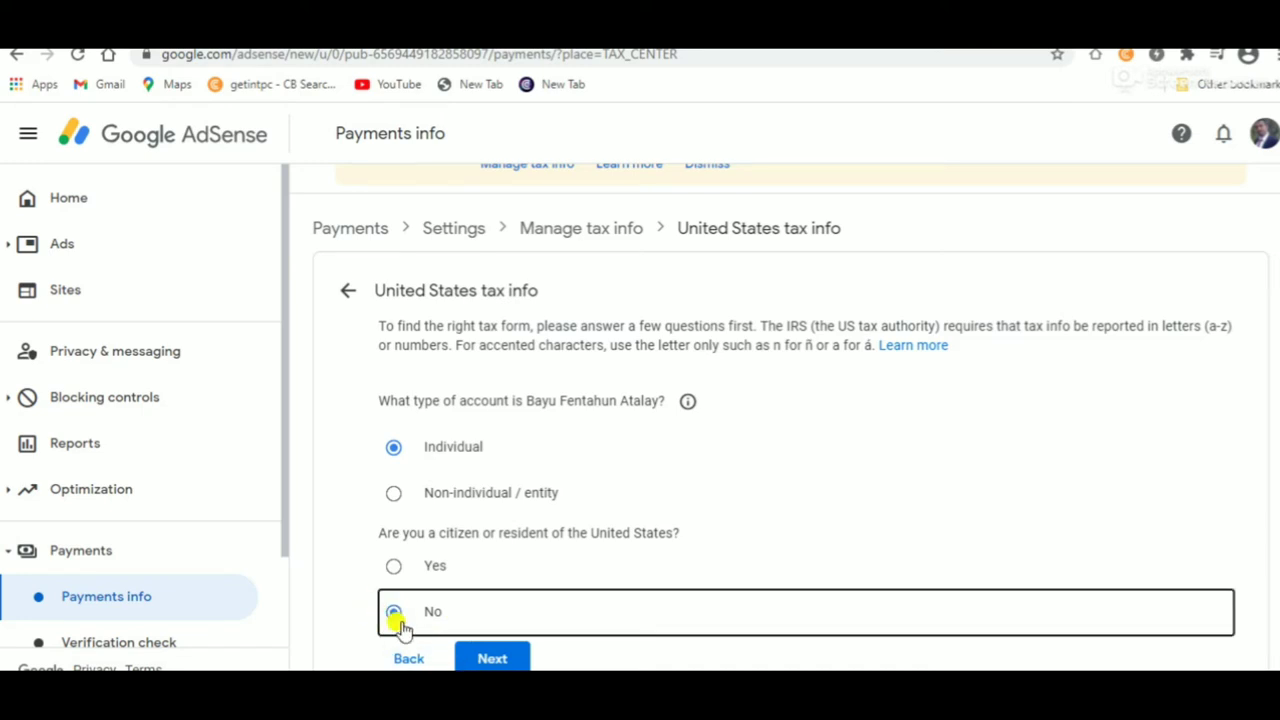
left_click(490, 660)
Choose W-8BEN as the W-8 tax form type and start that form
scroll(487, 597, "down", 1)
scroll(487, 597, "down", 1)
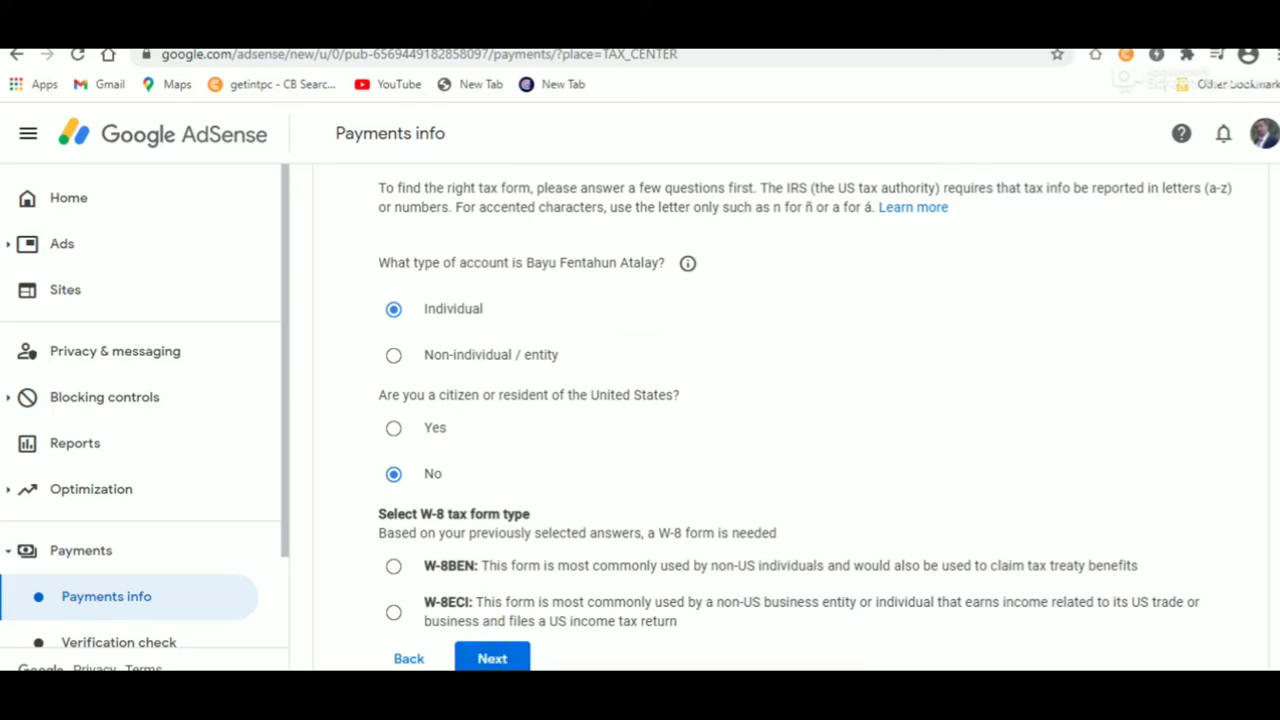
left_click(396, 566)
left_click(393, 566)
left_click(394, 570)
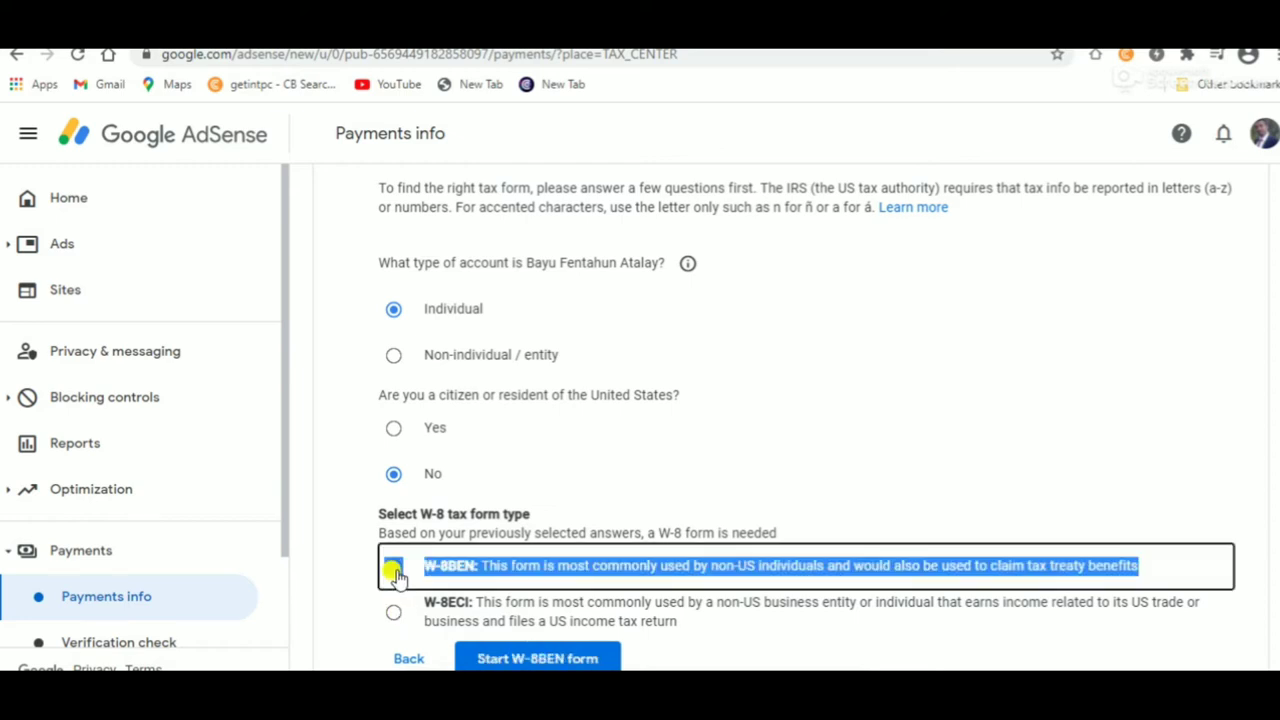
left_click(391, 568)
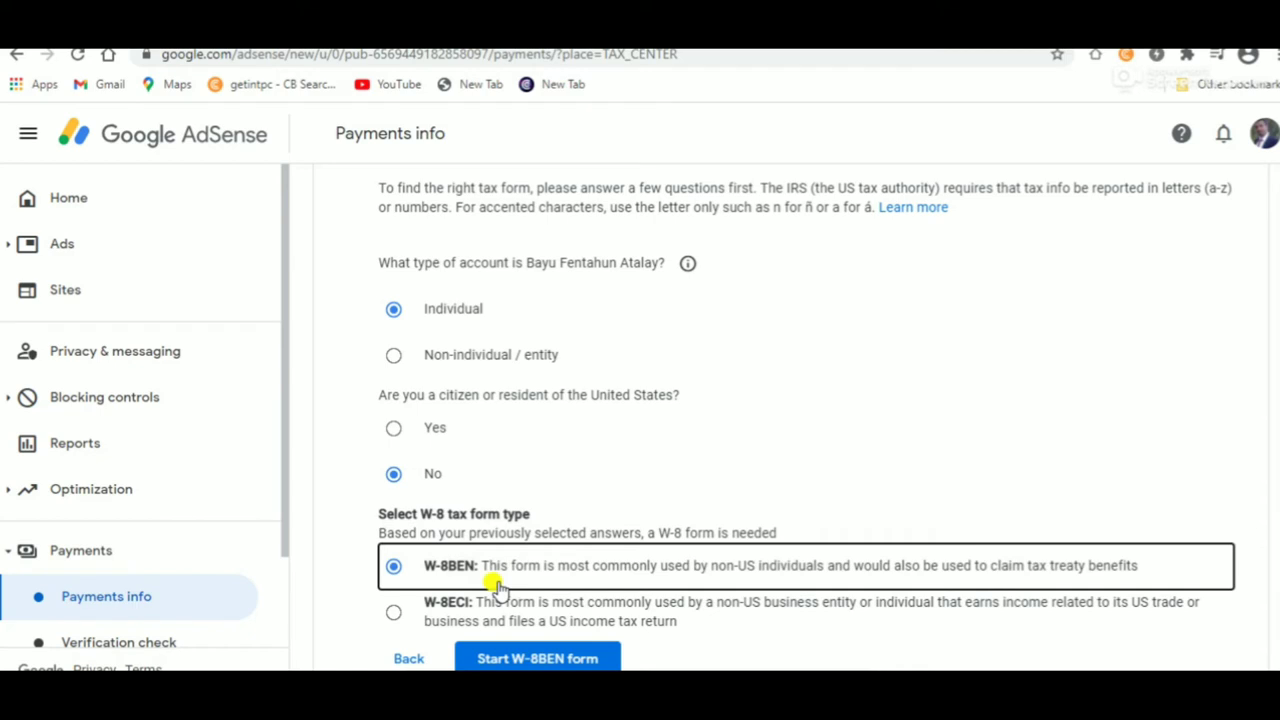
left_click(516, 660)
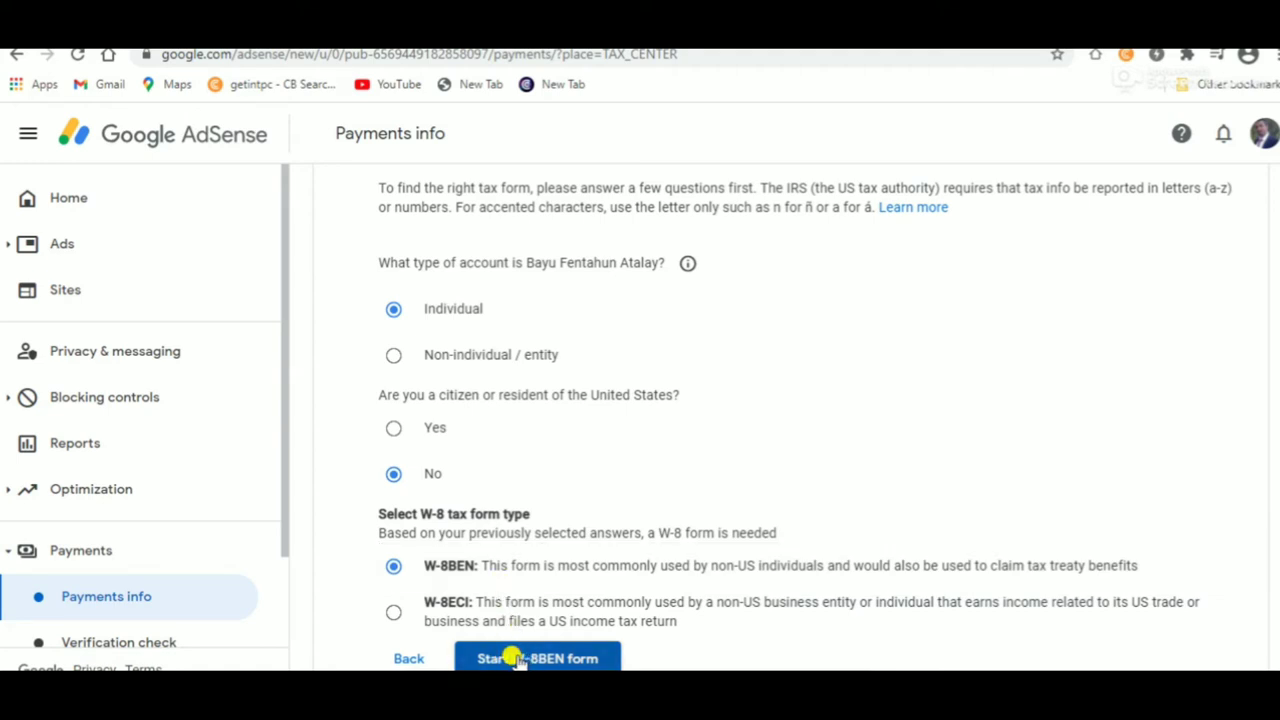
left_click(516, 660)
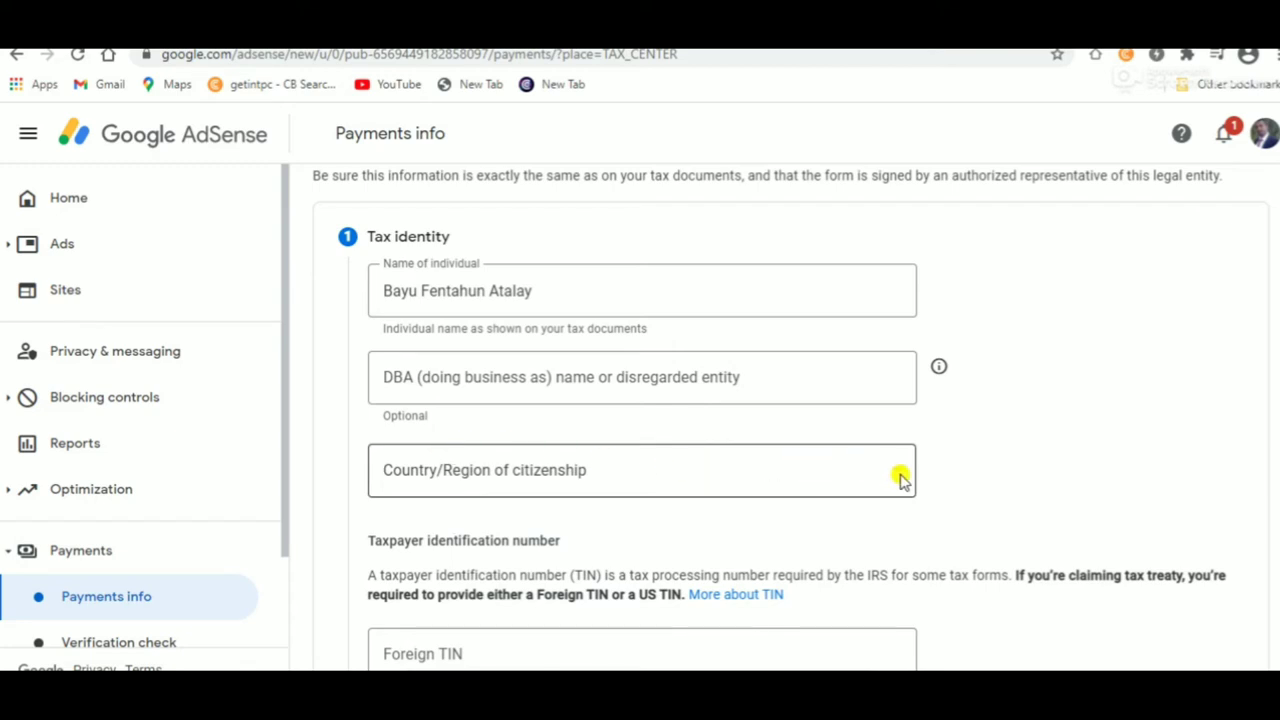
Set the country of citizenship to Ethiopia in the Tax identity section
left_click(900, 478)
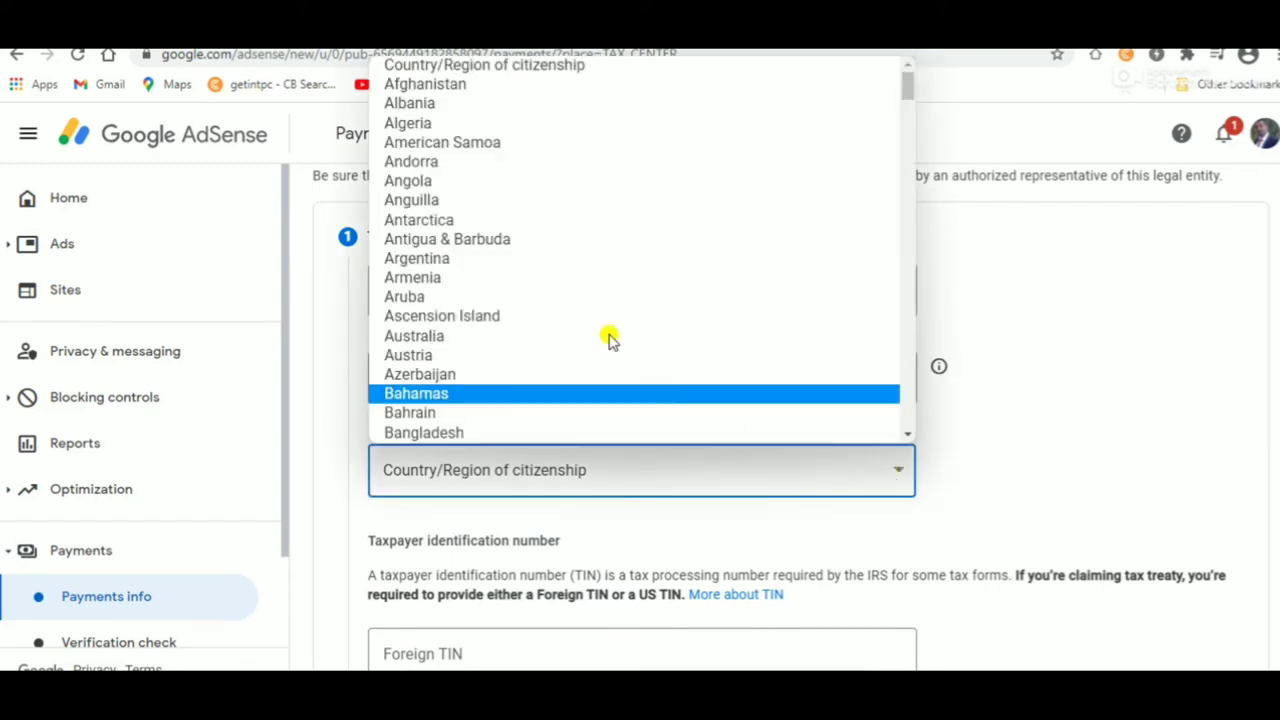
scroll(499, 236, "down", 20)
scroll(499, 236, "up", 10)
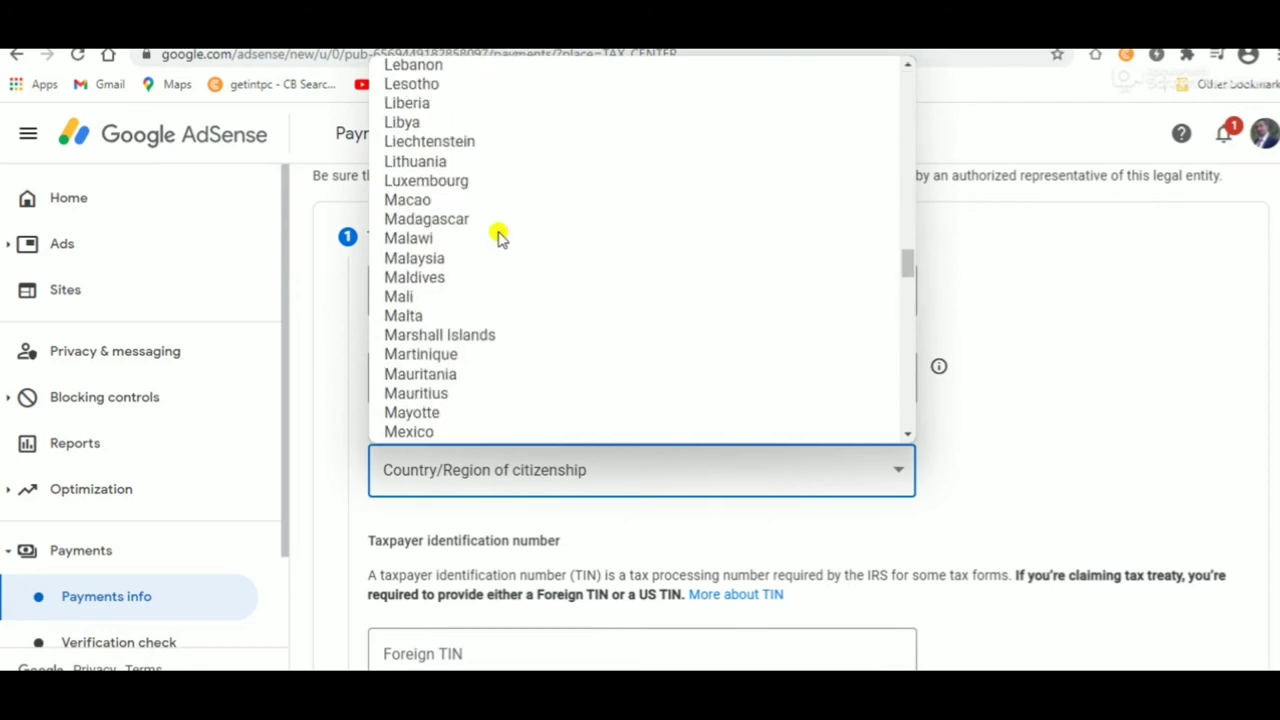
scroll(499, 236, "up", 5)
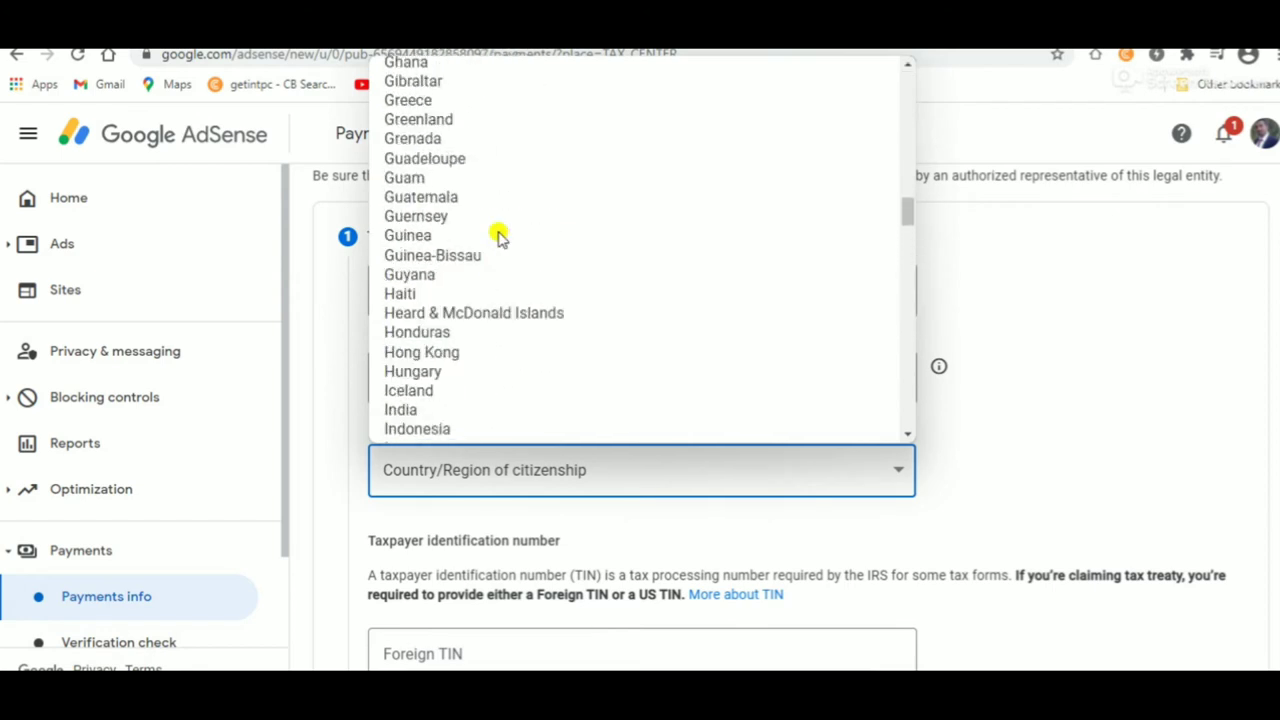
scroll(499, 236, "up", 5)
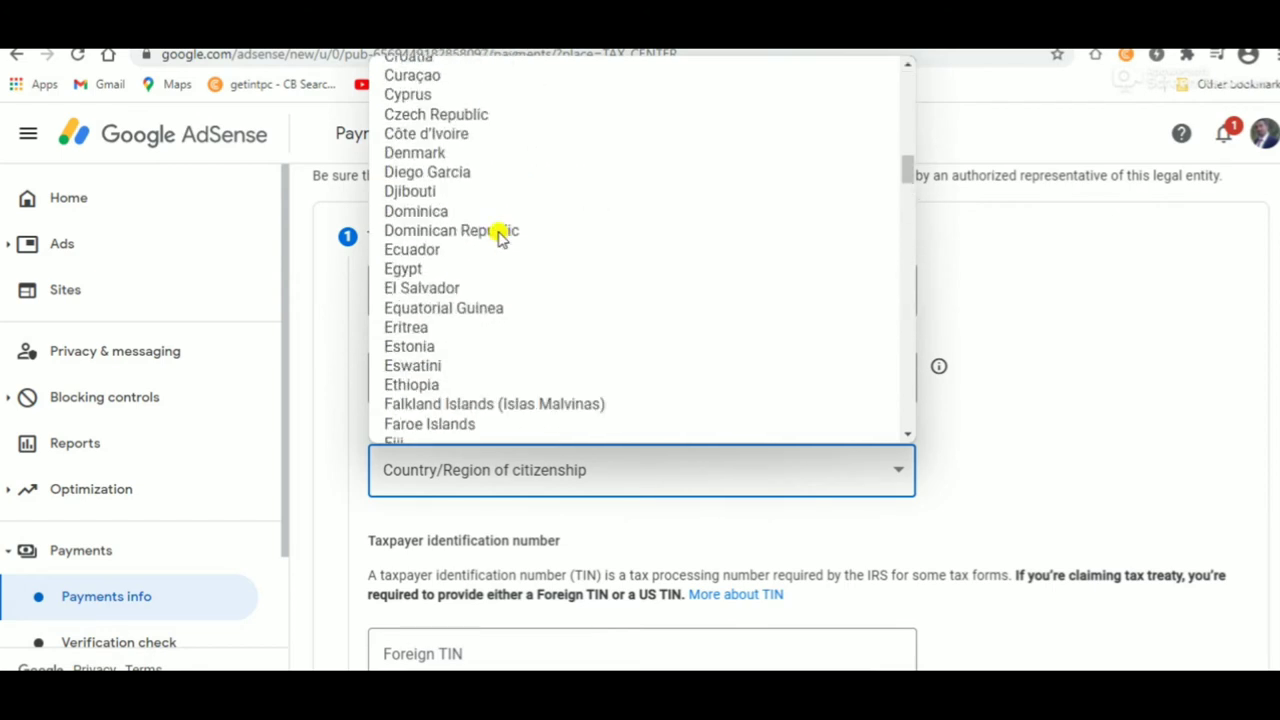
left_click(429, 384)
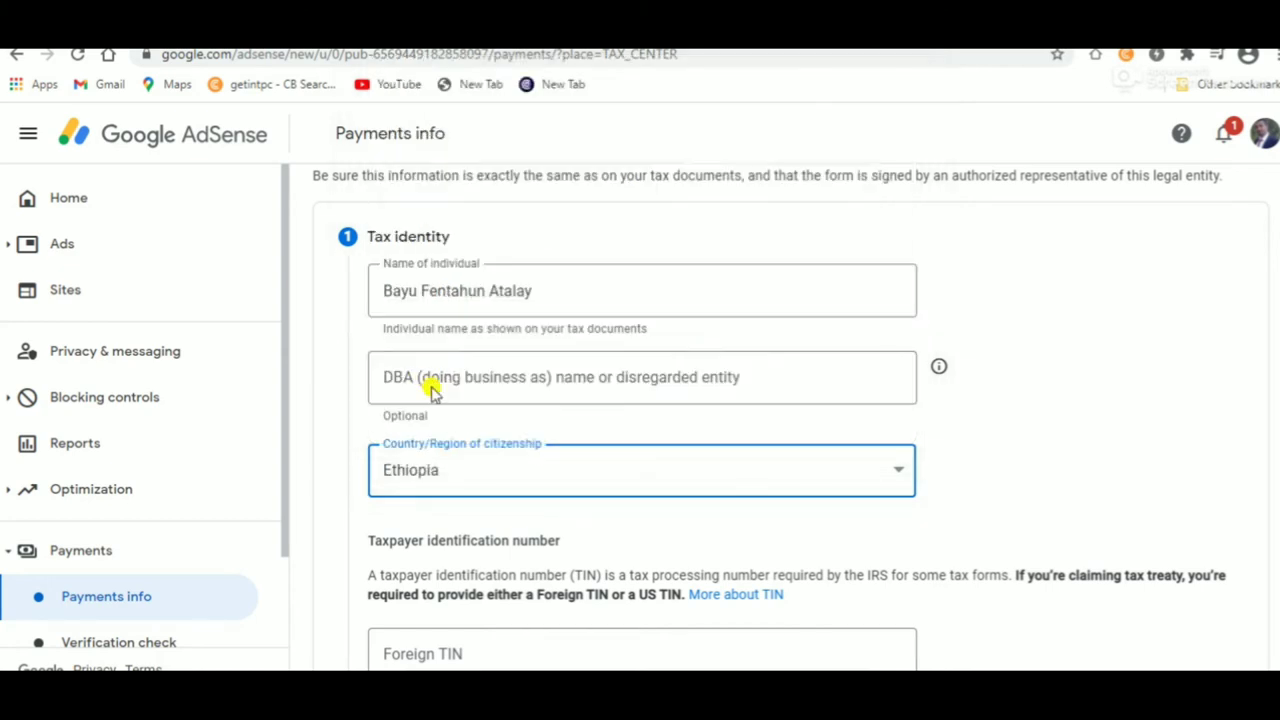
Examine the Tax identity fields, the optional taxpayer identification numbers and the remaining sections of the W-8BEN form
scroll(560, 465, "down", 2)
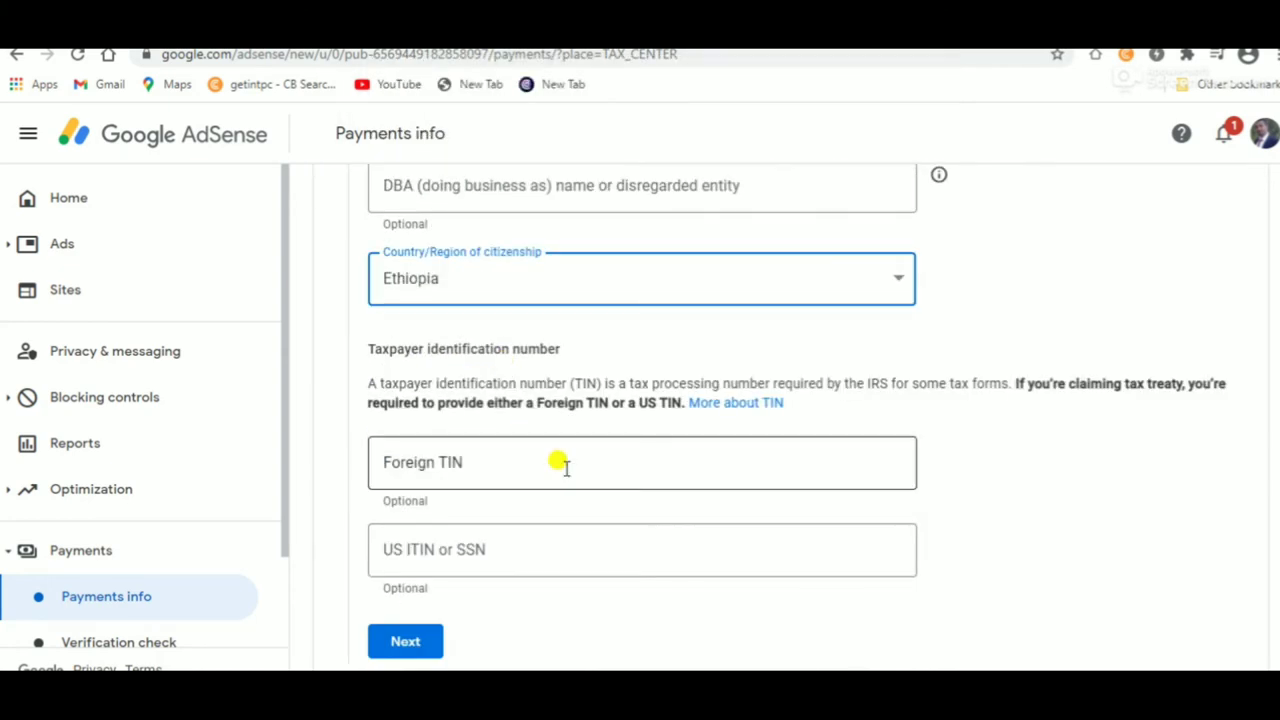
scroll(571, 457, "down", 2)
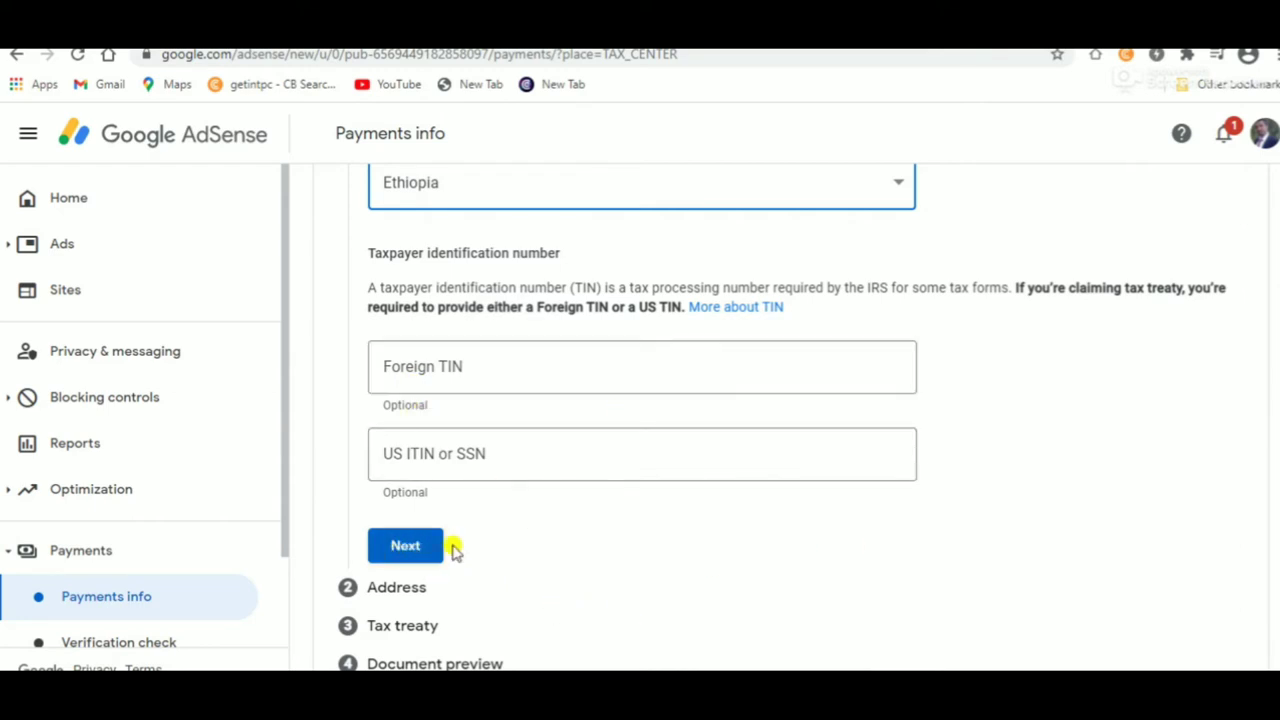
scroll(448, 602, "down", 2)
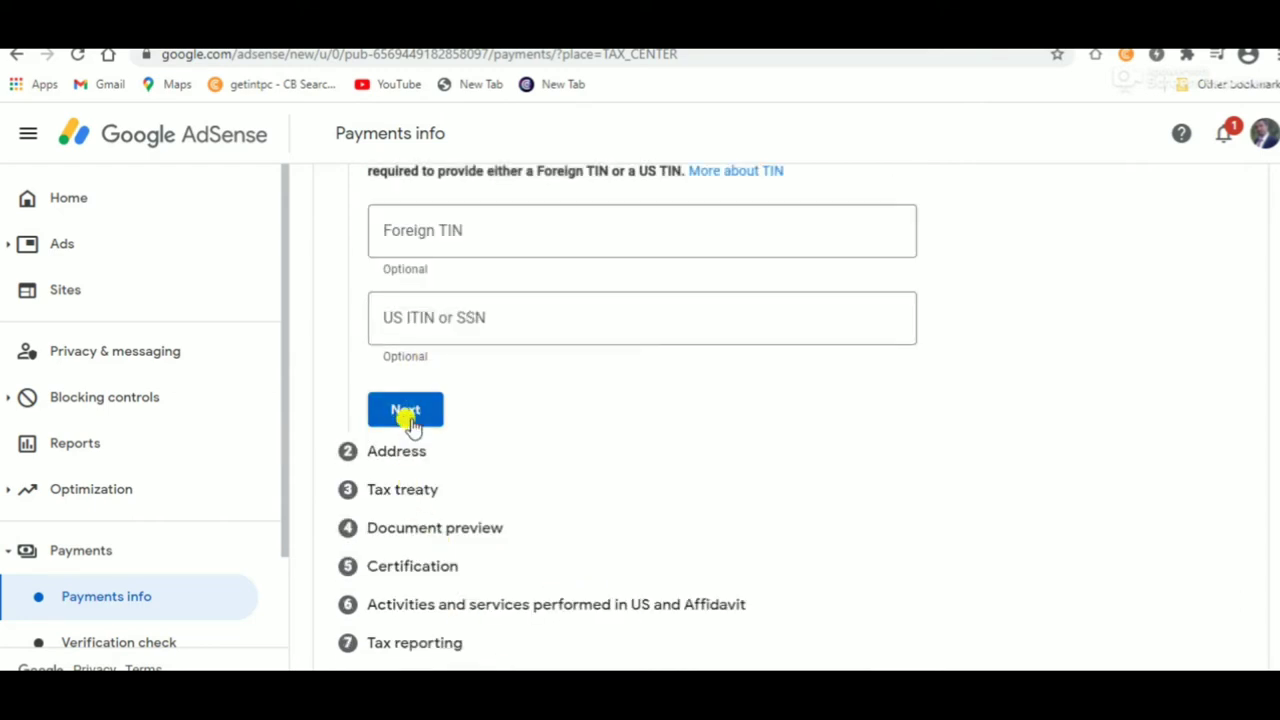
scroll(526, 437, "up", 3)
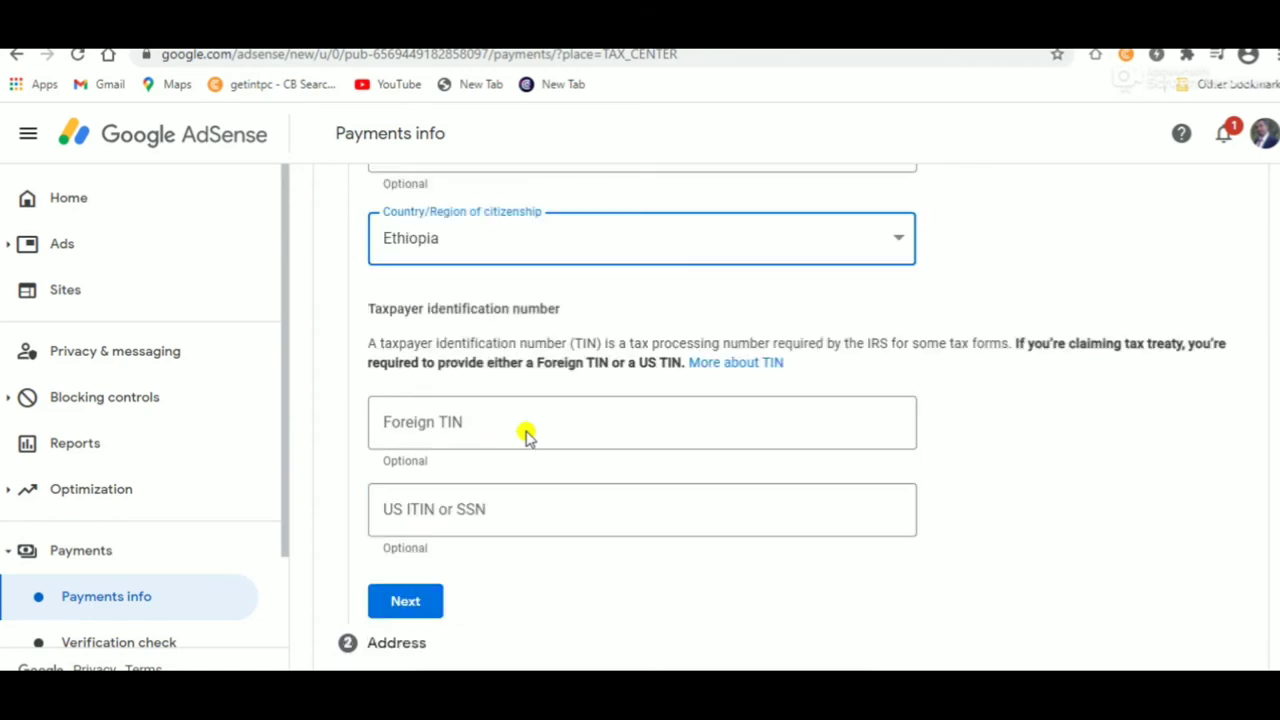
scroll(455, 398, "up", 2)
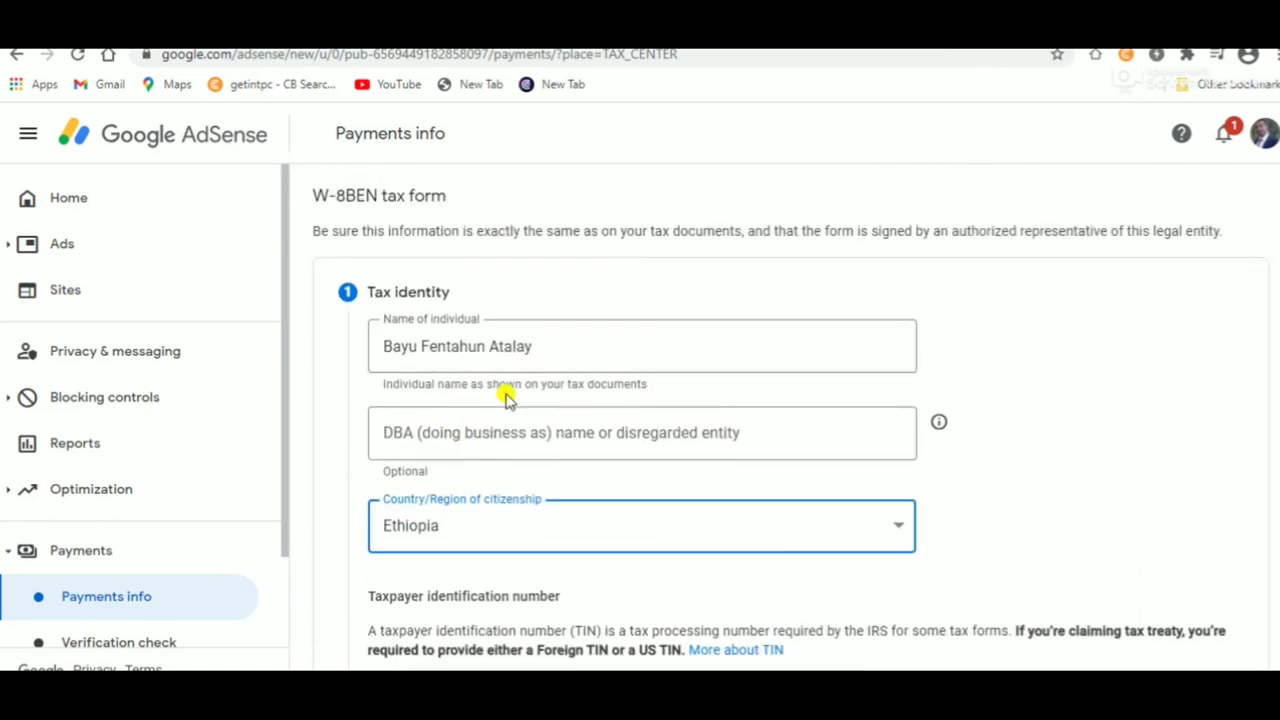
scroll(565, 470, "down", 4)
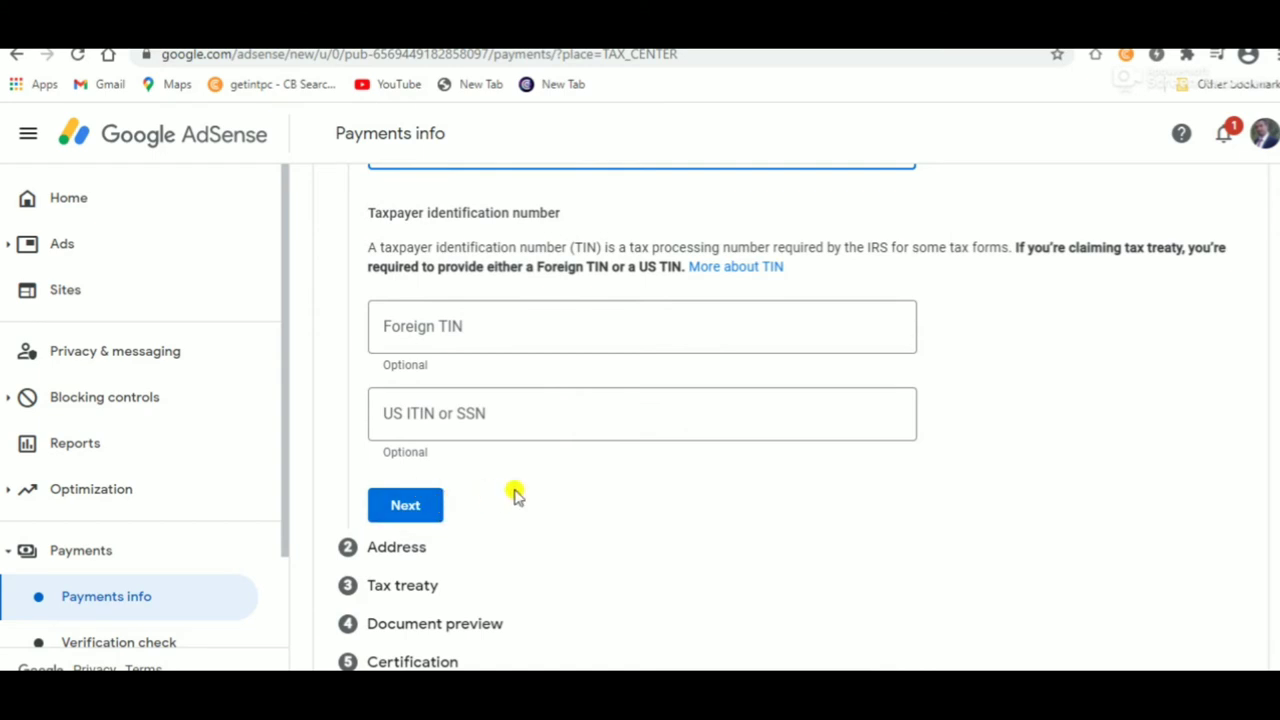
scroll(514, 491, "up", 2)
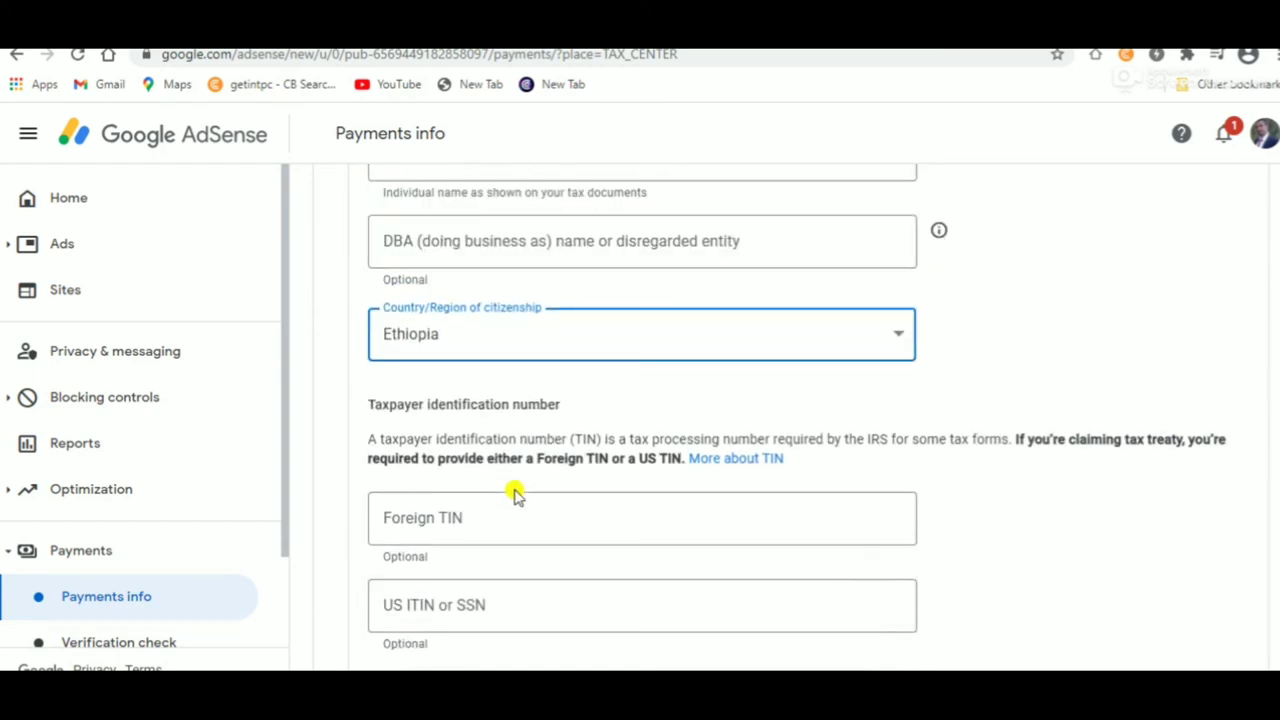
scroll(520, 490, "down", 3)
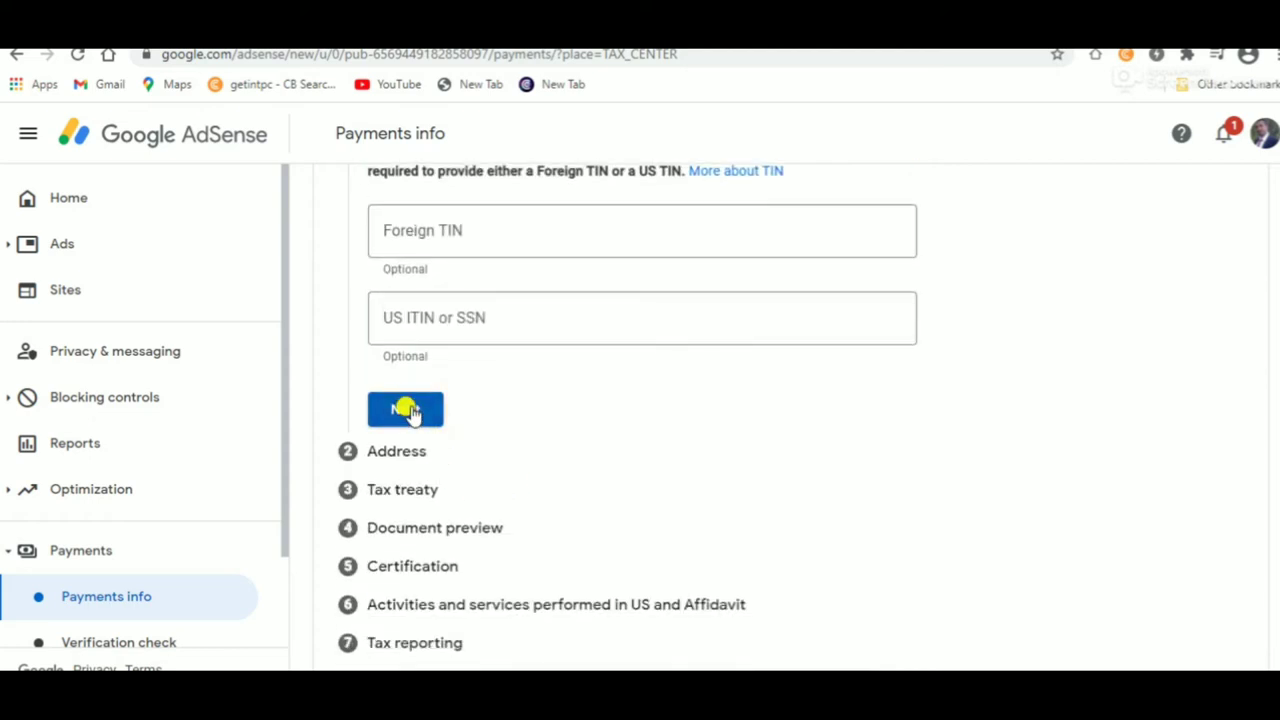
Continue to the Address section, mark the mailing address as the same as the permanent residence address, and complete the section
left_click(410, 410)
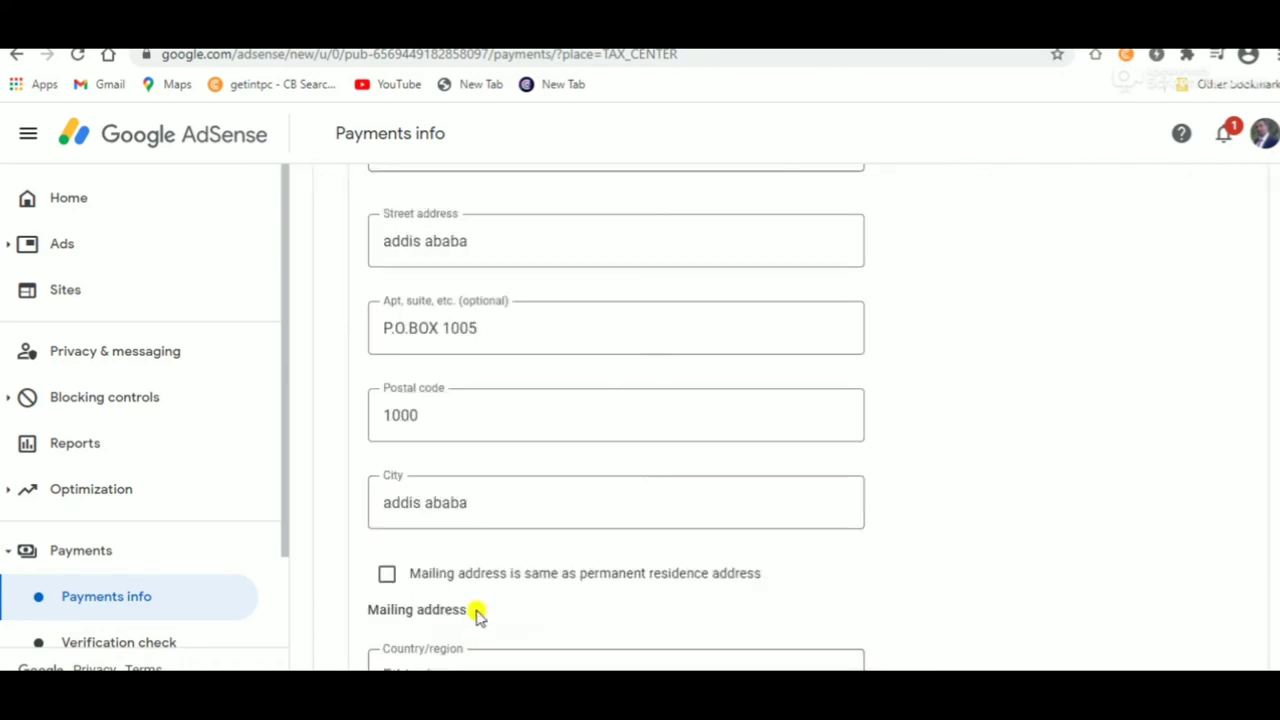
left_click(471, 503)
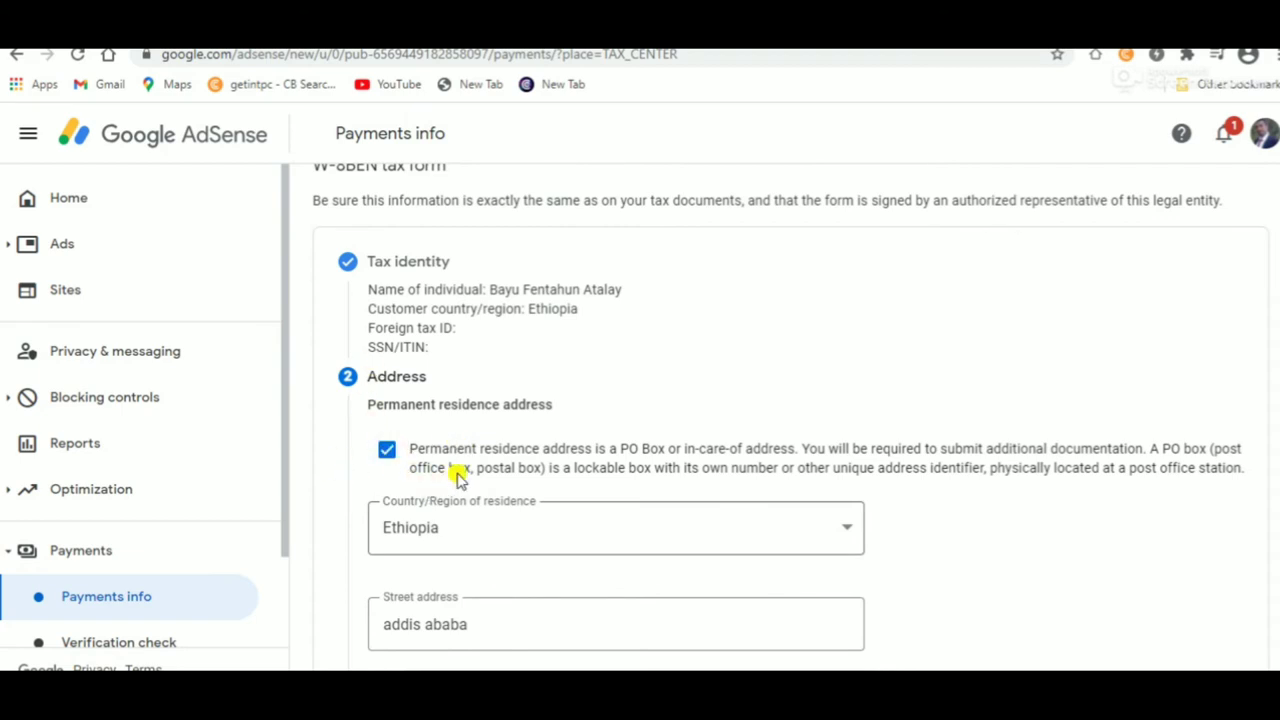
scroll(460, 477, "down", 3)
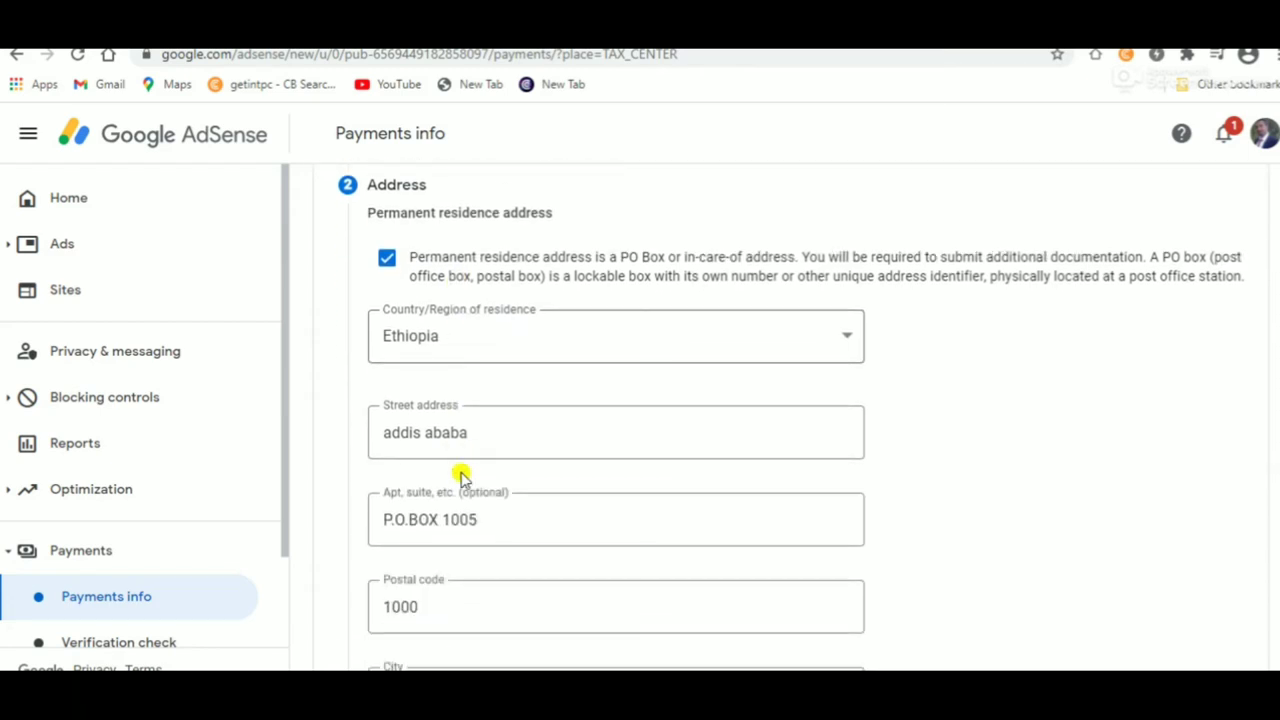
scroll(467, 477, "down", 1)
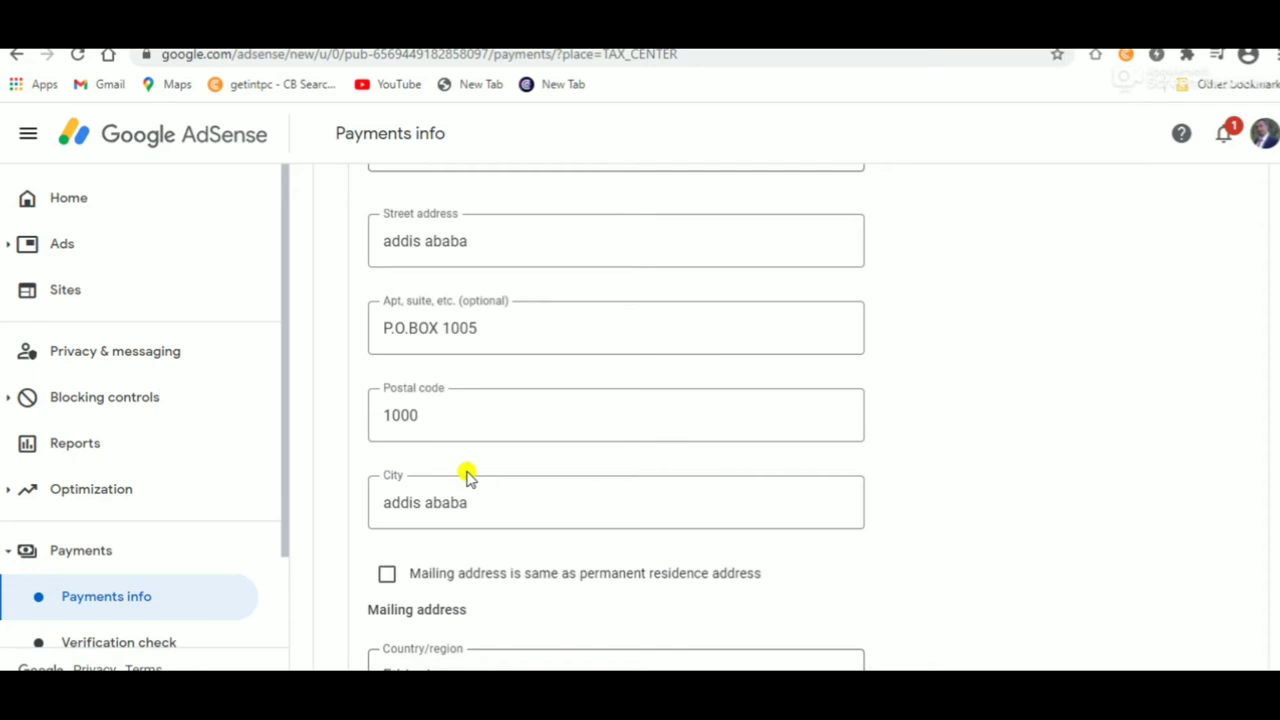
scroll(467, 477, "down", 1)
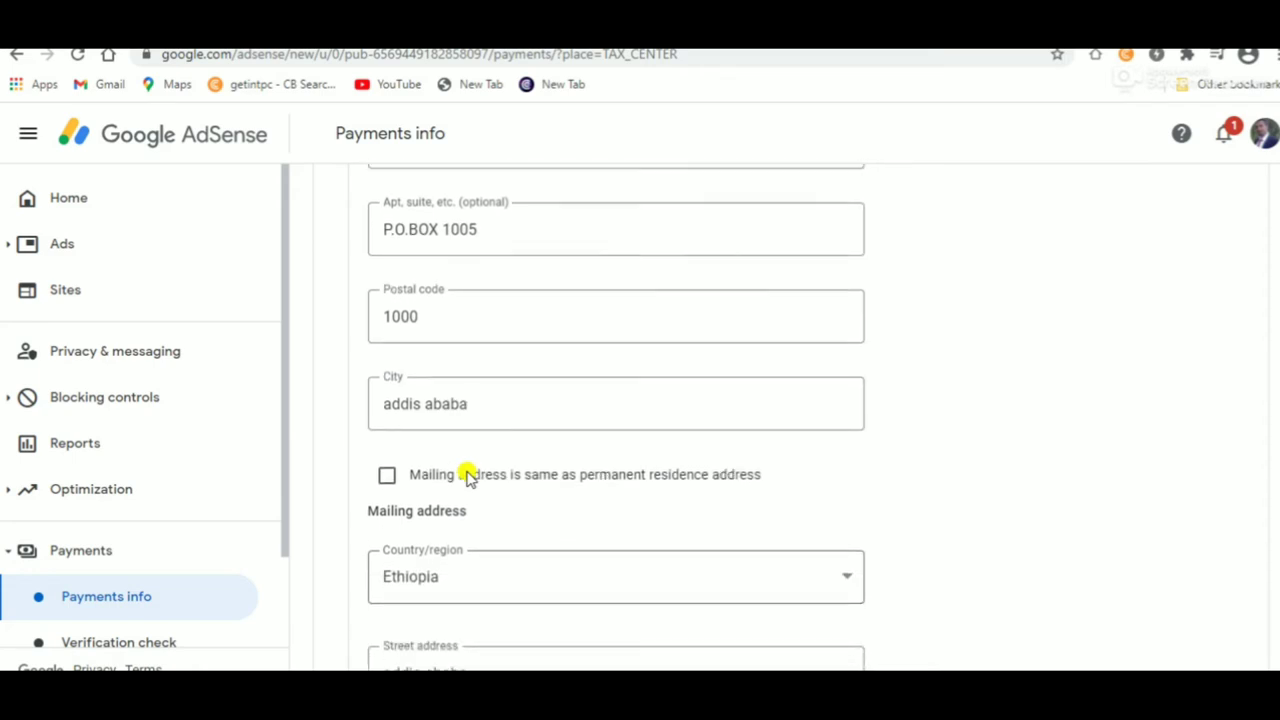
scroll(467, 477, "down", 2)
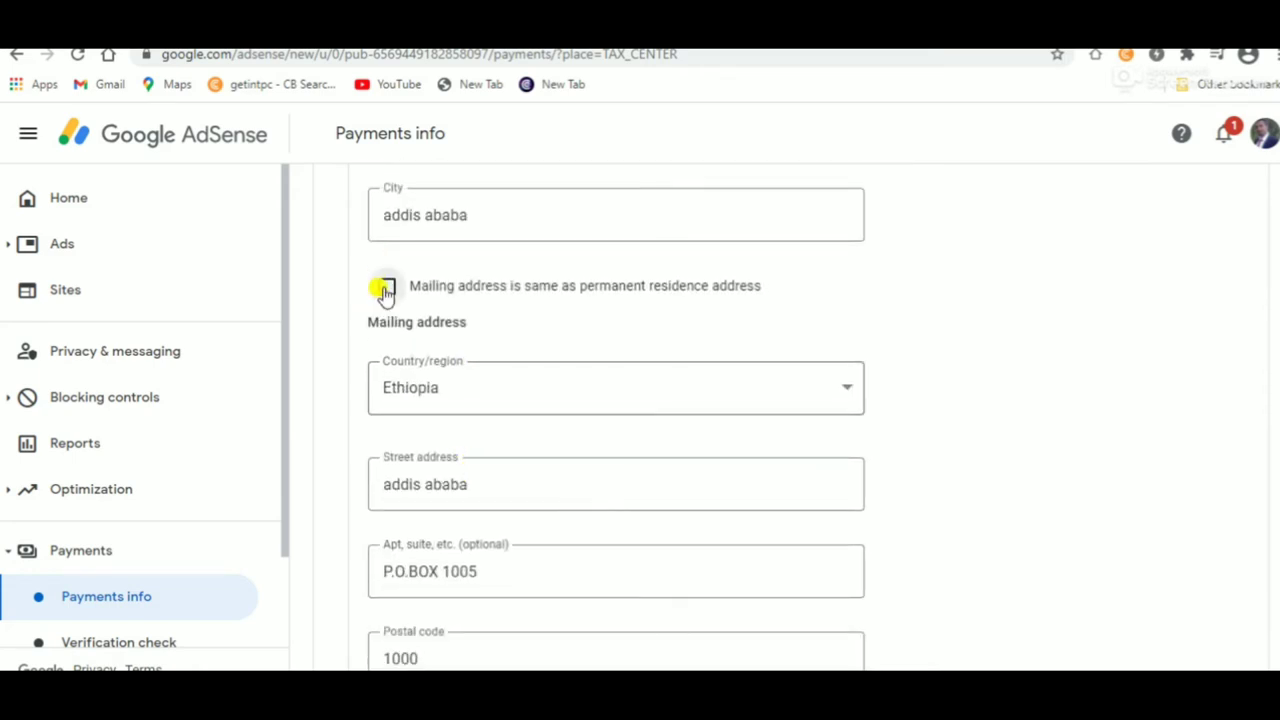
left_click(386, 290)
scroll(489, 437, "up", 1)
left_click(484, 450)
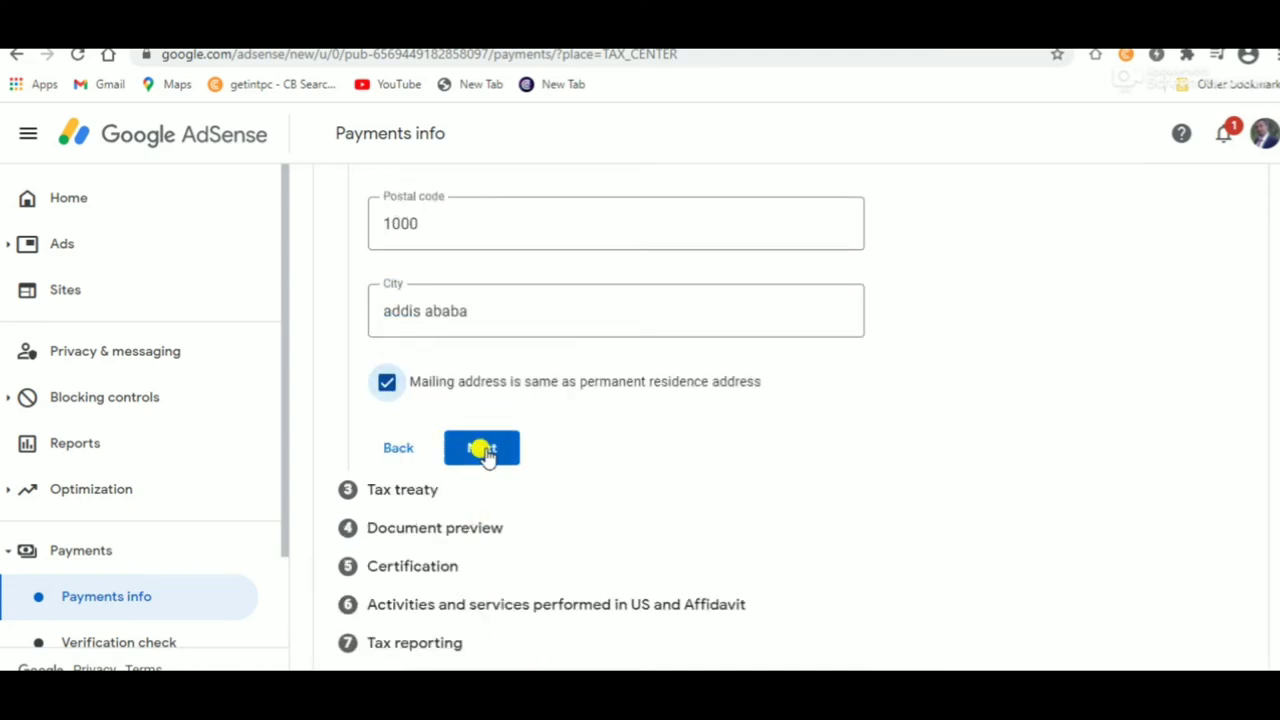
left_click(484, 450)
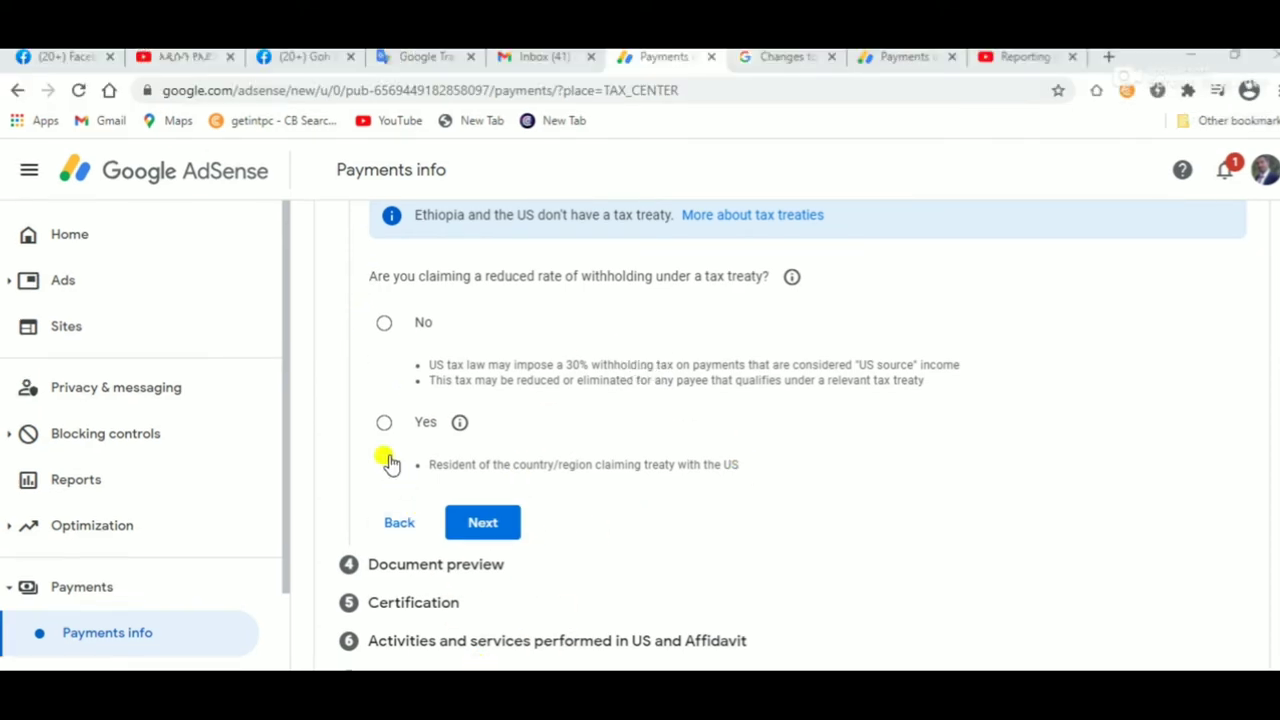
Answer No to claiming a reduced rate of withholding under a tax treaty and continue to the document preview
left_click(384, 322)
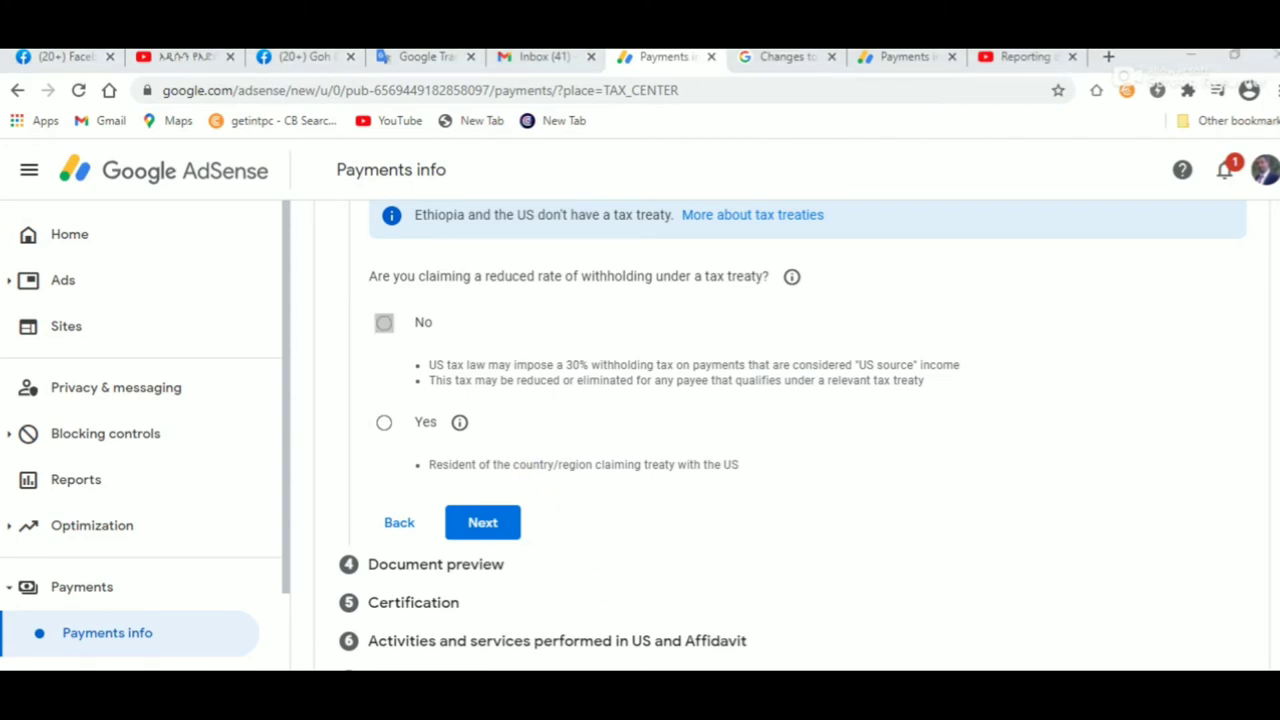
mouse_move(342, 291)
left_mouse_down()
mouse_move(409, 343)
mouse_move(614, 386)
mouse_move(976, 401)
left_mouse_up()
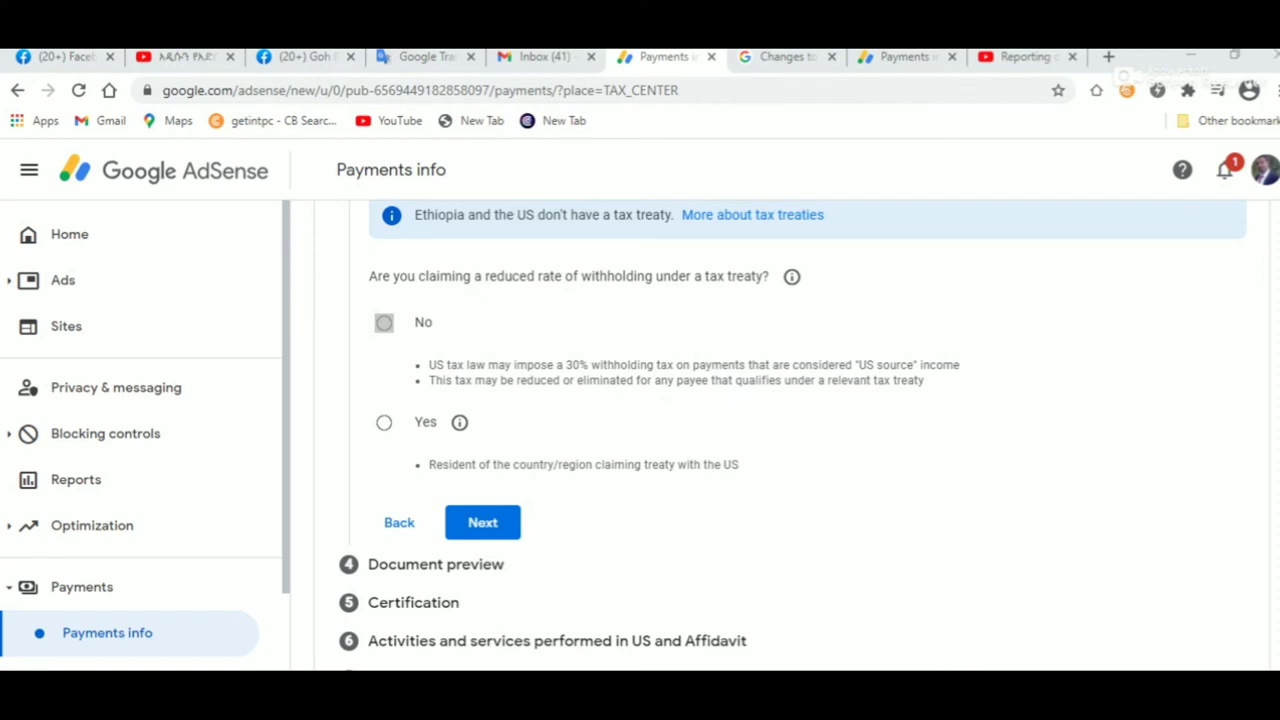
left_click(388, 324)
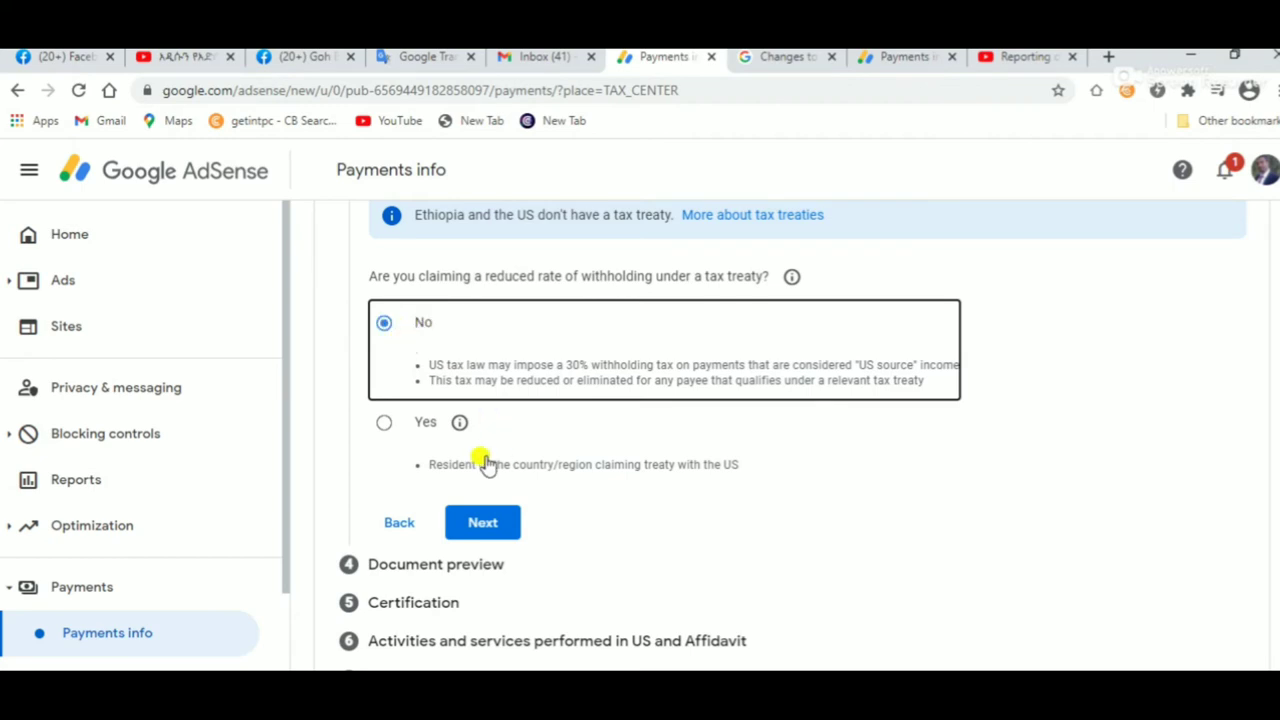
left_click(478, 522)
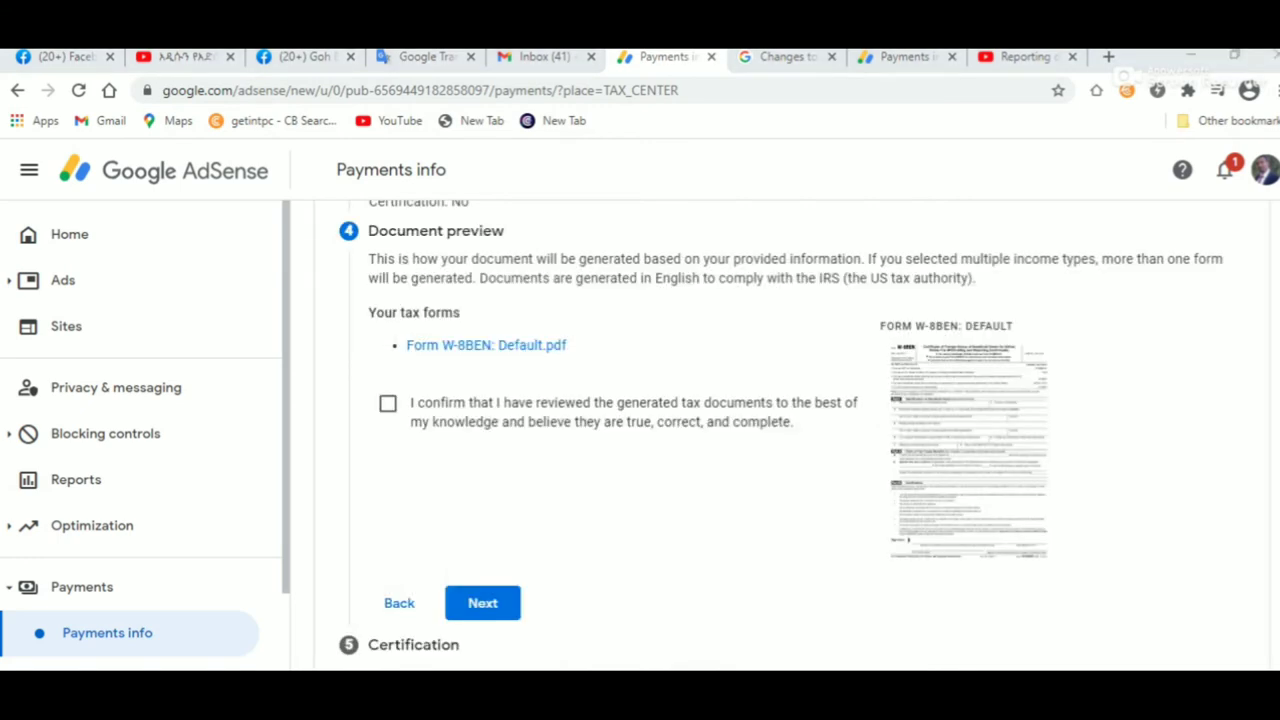
Confirm that the generated W-8BEN tax documents have been reviewed and continue to Certification
mouse_move(366, 378)
left_mouse_down()
mouse_move(514, 457)
mouse_move(865, 453)
left_mouse_up()
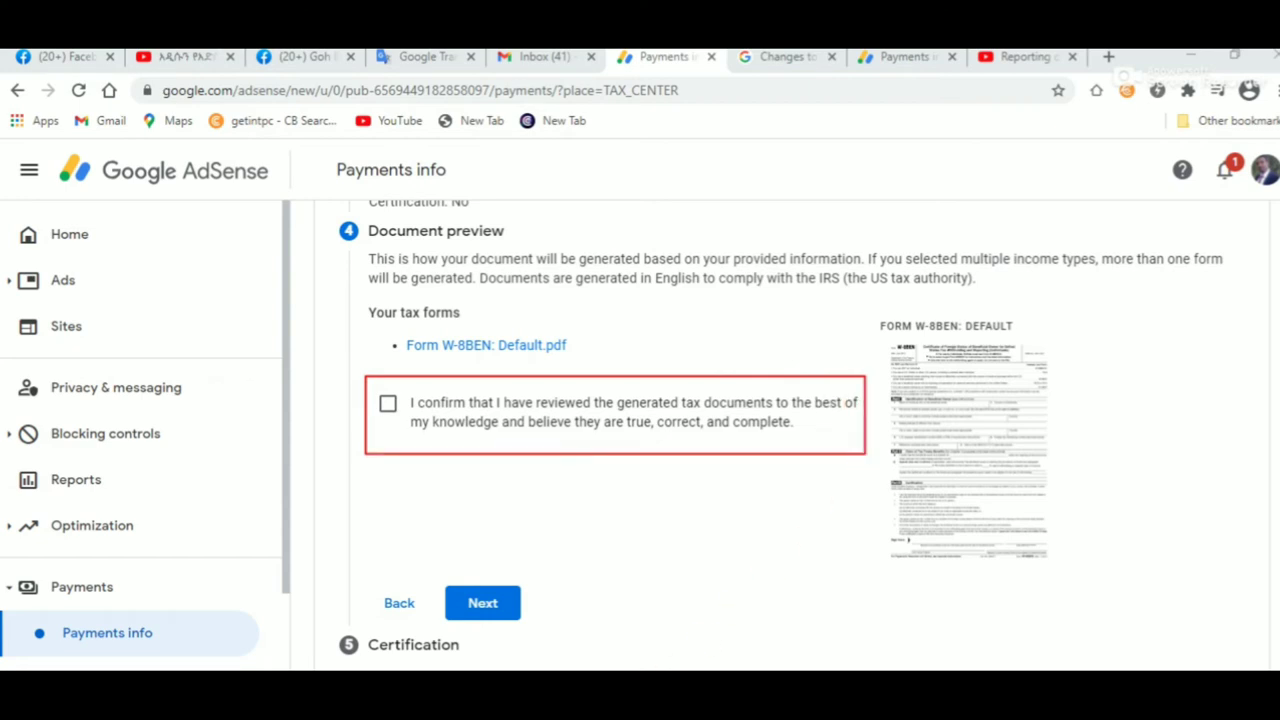
left_click(388, 408)
left_click(392, 420)
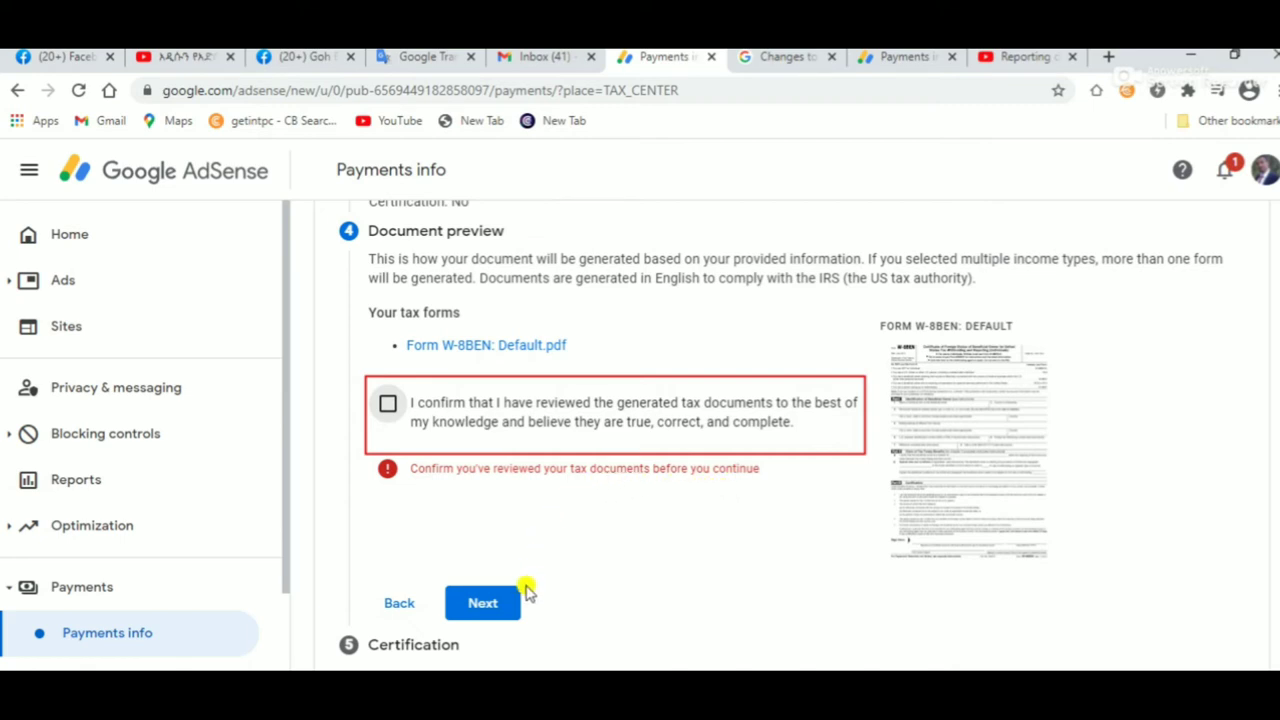
left_click(389, 406)
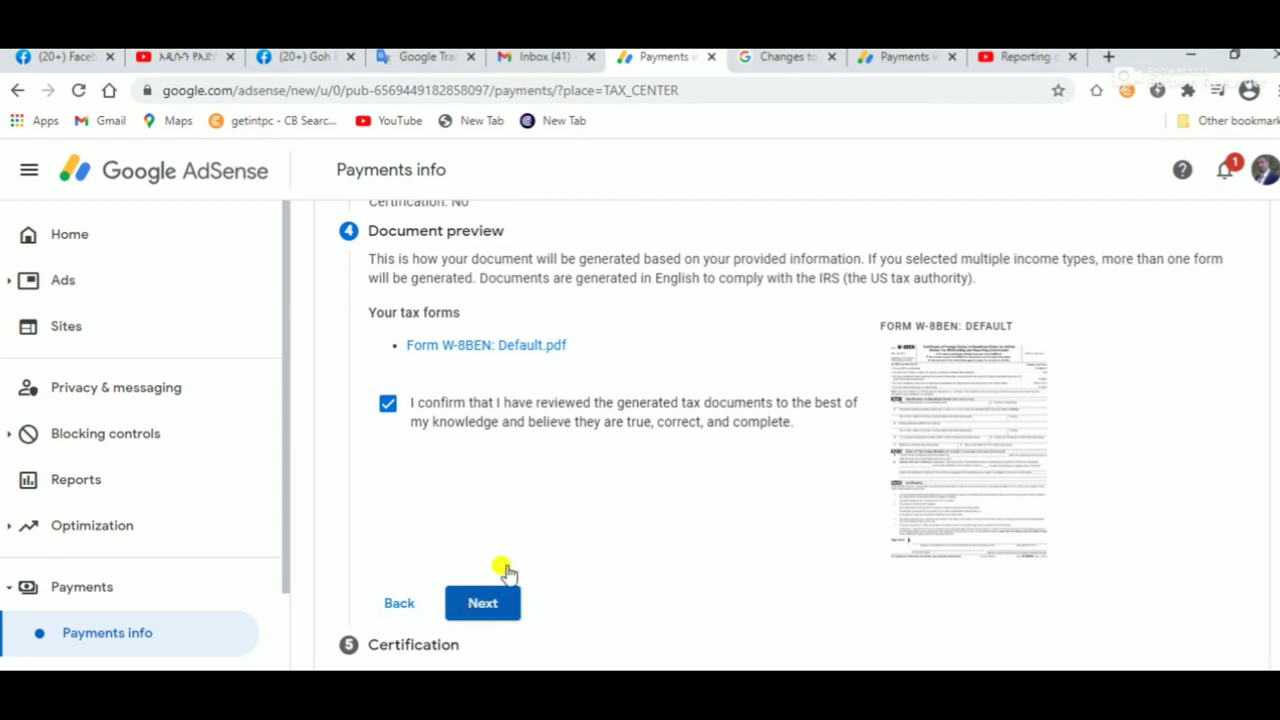
left_click(482, 603)
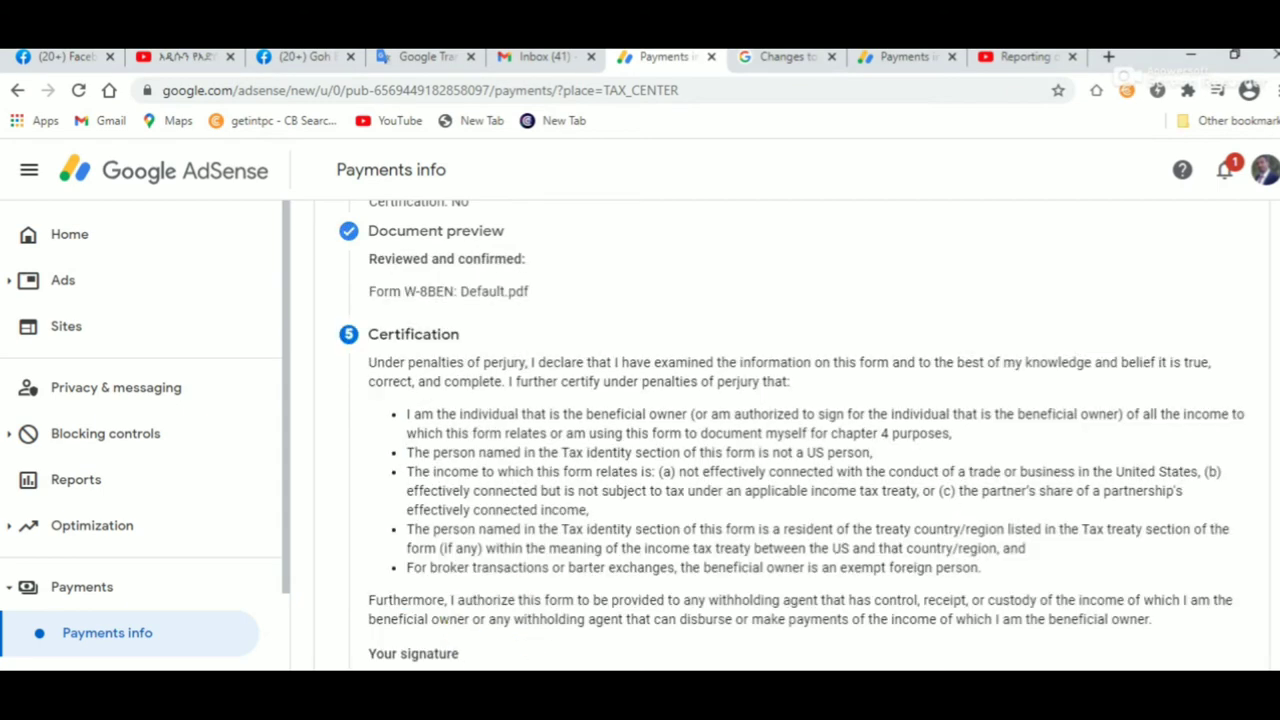
Sign the Certification with the full legal name, declare being the person listed in the signature section, and continue
scroll(491, 563, "down", 2)
scroll(497, 529, "up", 4)
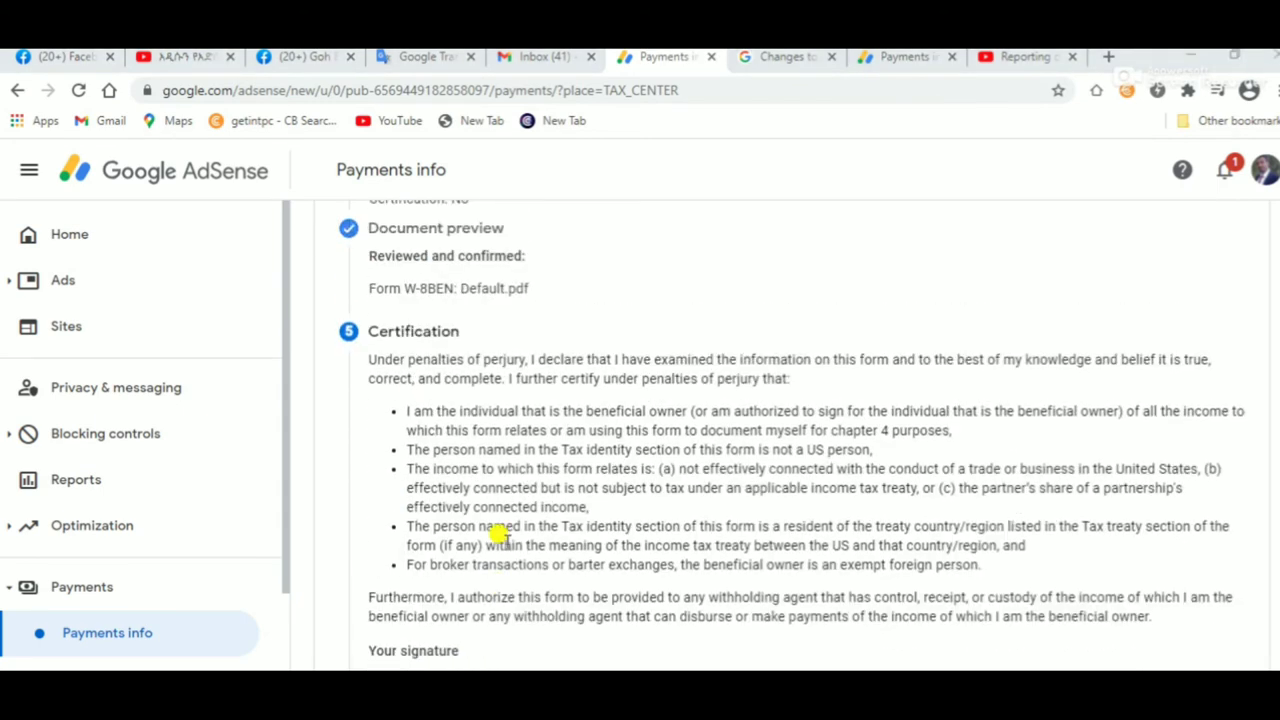
scroll(536, 525, "down", 4)
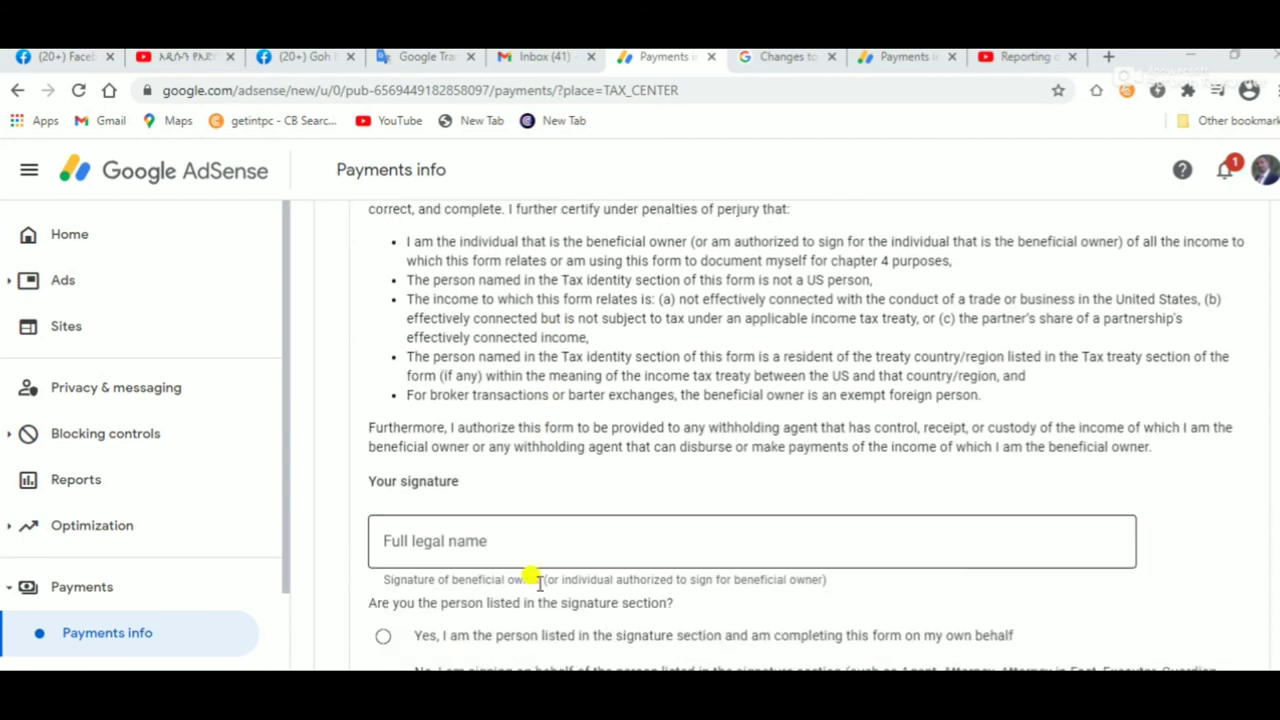
left_click(410, 521)
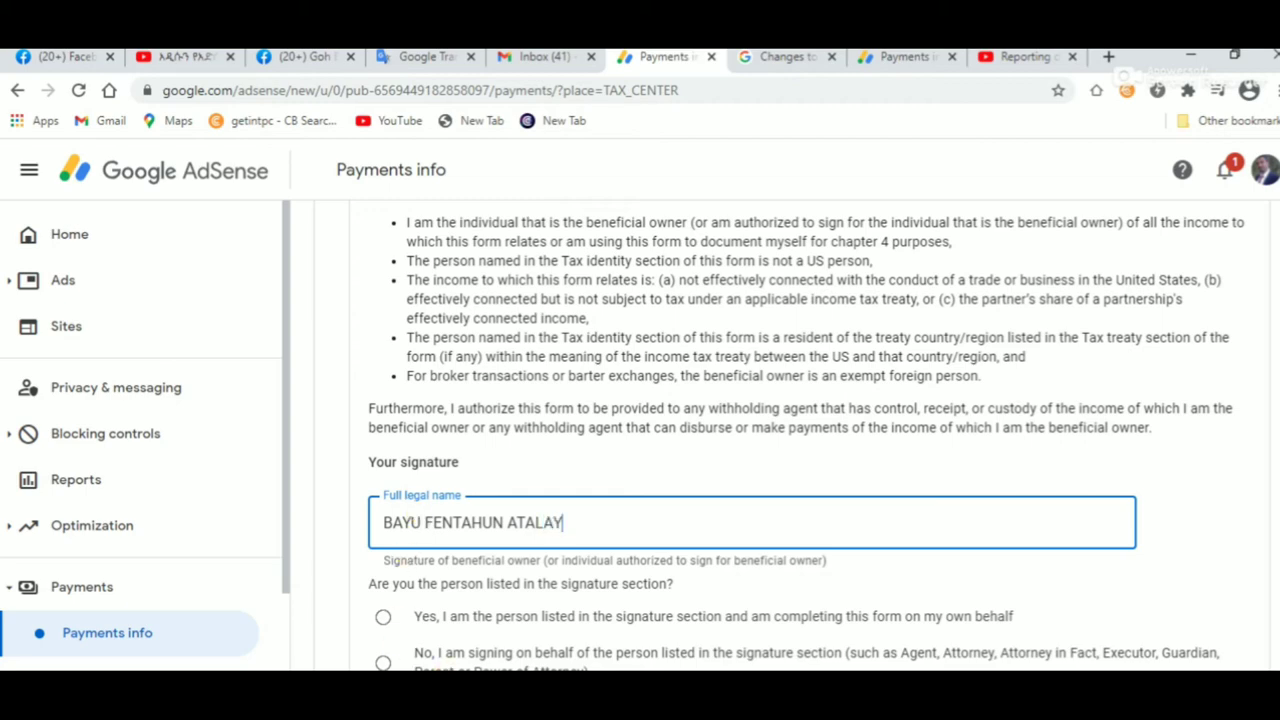
scroll(424, 563, "down", 1)
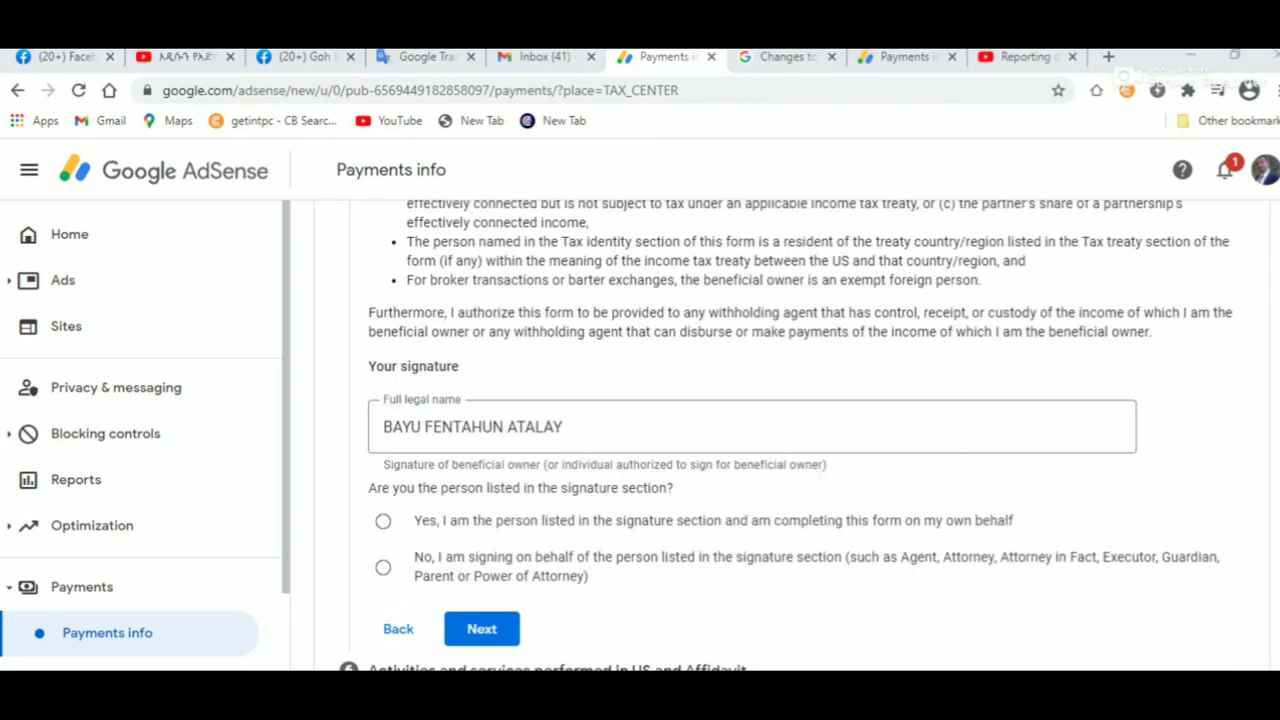
left_click(383, 522)
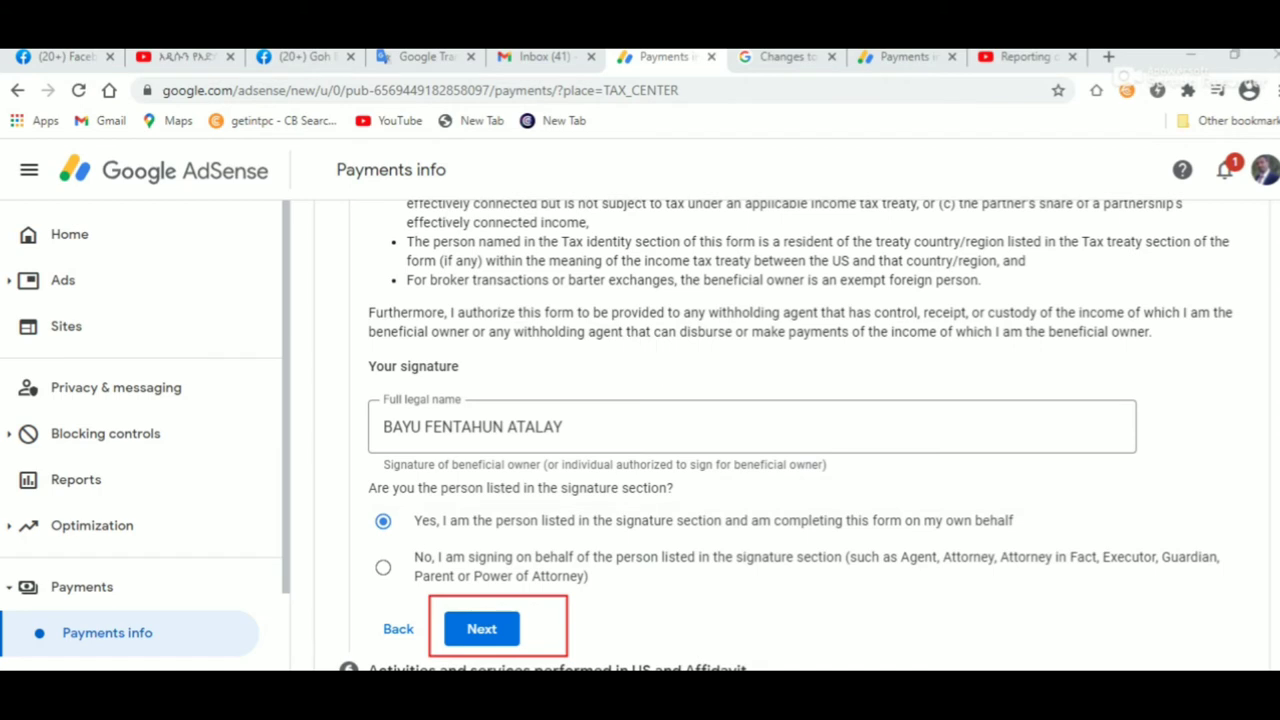
left_click(481, 628)
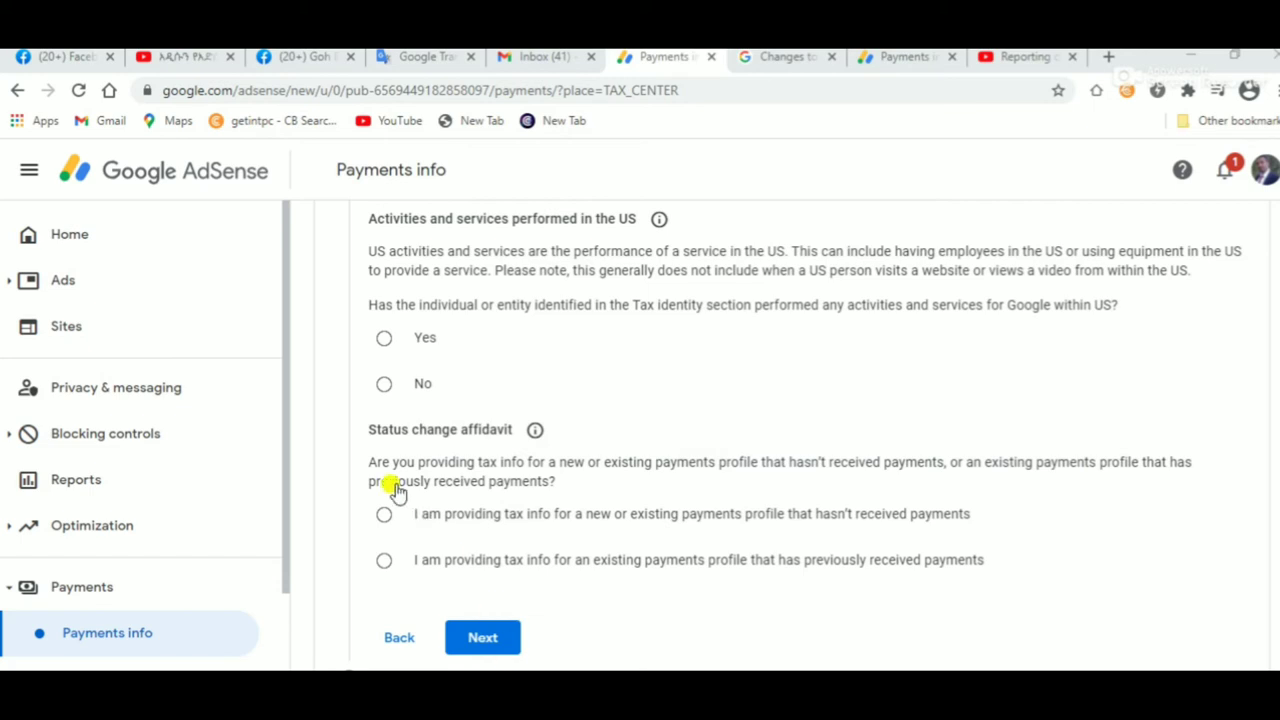
Answer No to activities and services performed within the US and certify that the services are performed solely outside the US
left_click(391, 390)
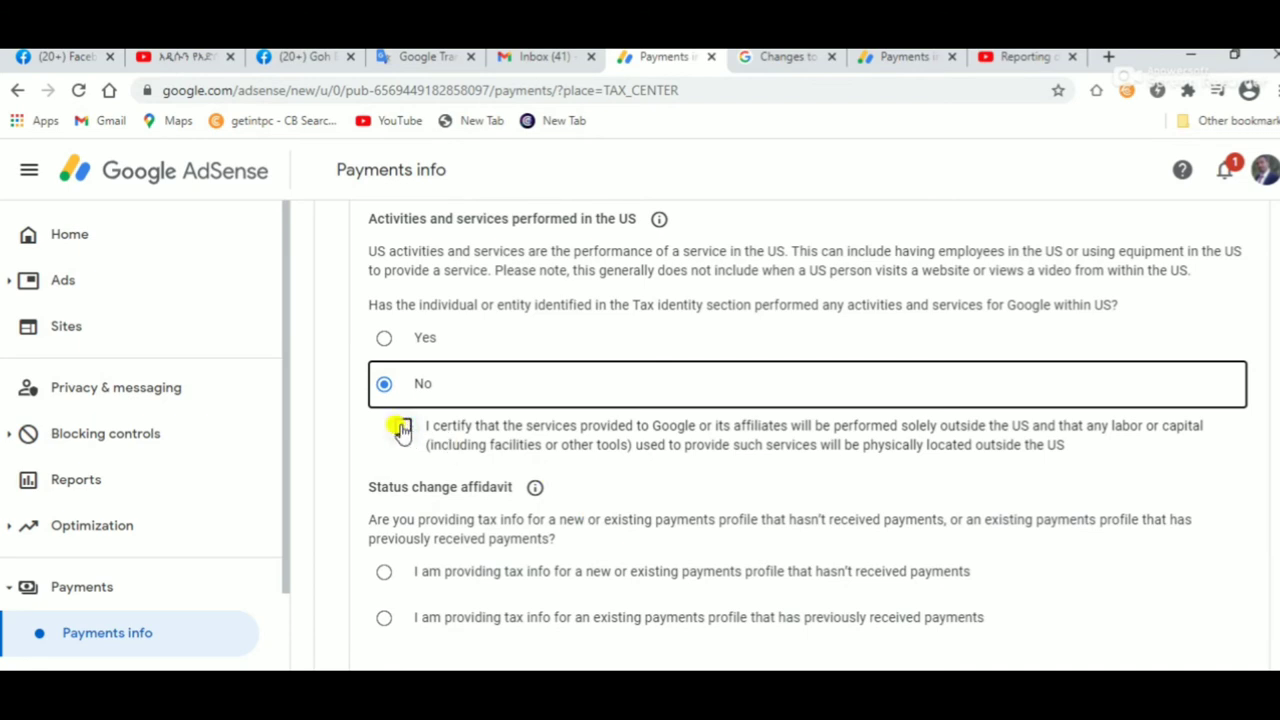
left_click(403, 427)
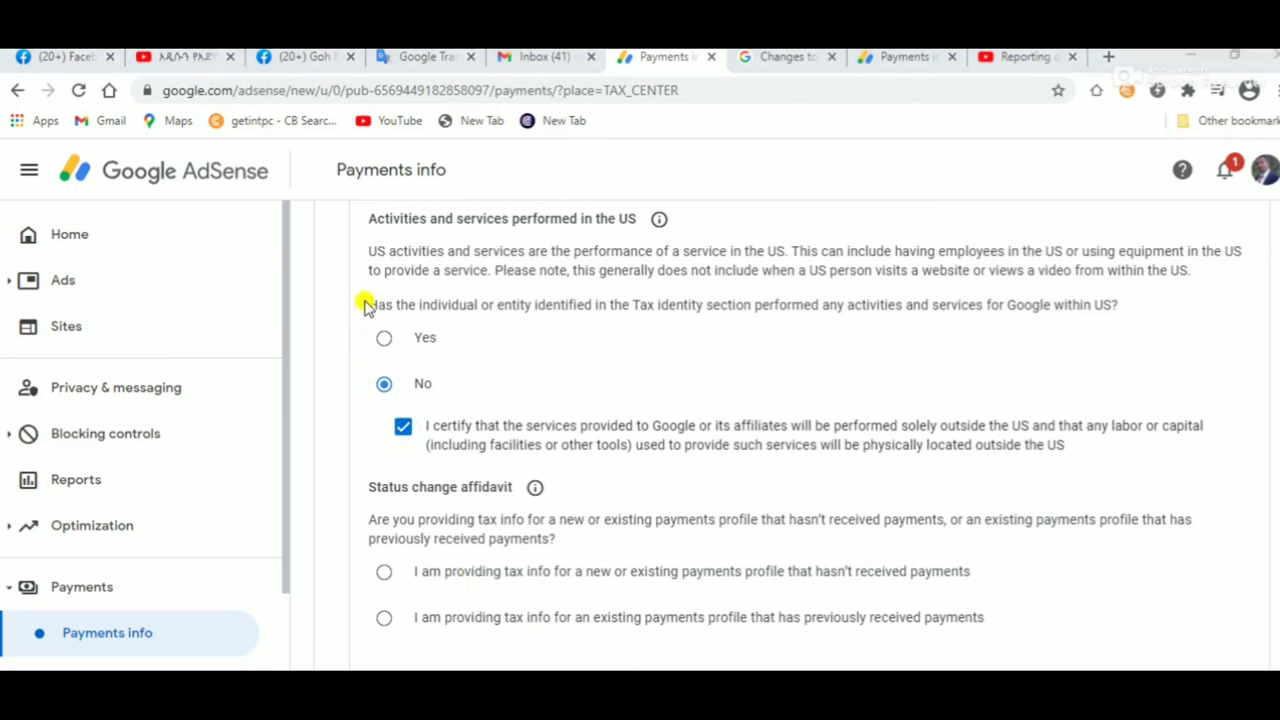
mouse_move(357, 371)
left_mouse_down()
mouse_move(609, 480)
mouse_move(1250, 478)
left_mouse_up()
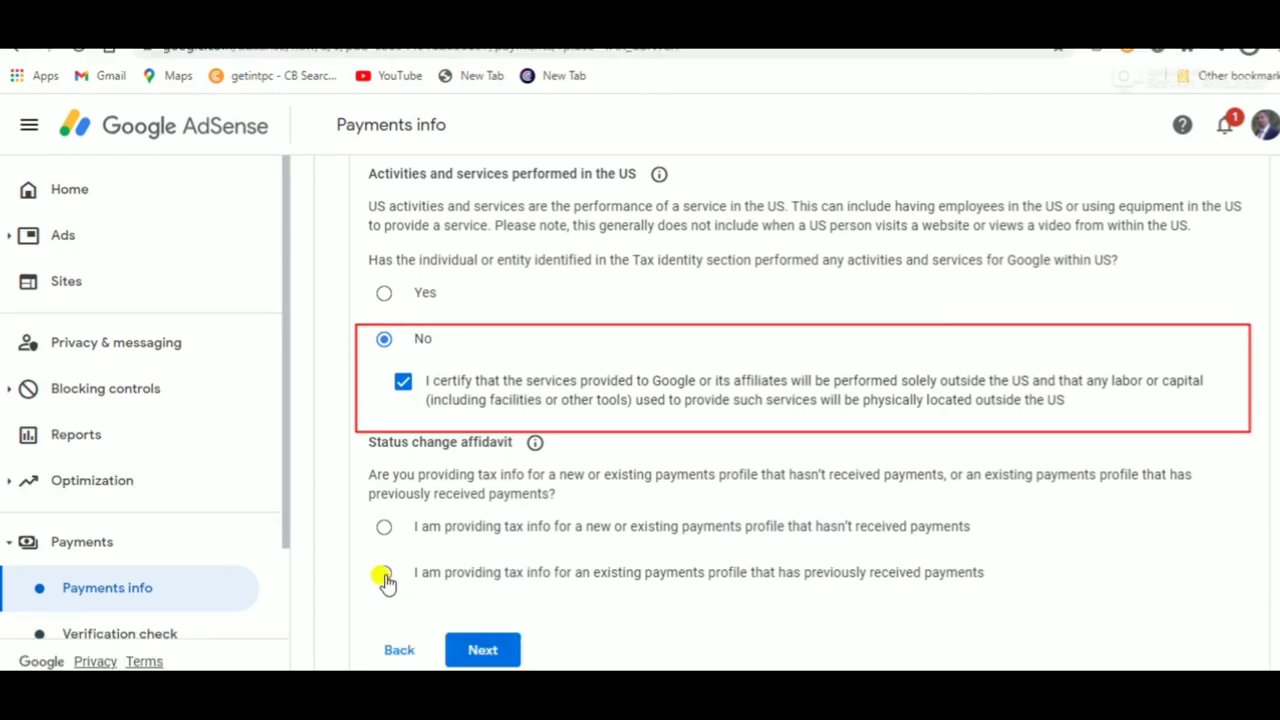
In the status change affidavit, choose an existing payments profile that previously received payments, declare the information unchanged since January 1, 2020, and continue
left_click(385, 575)
scroll(563, 571, "down", 2)
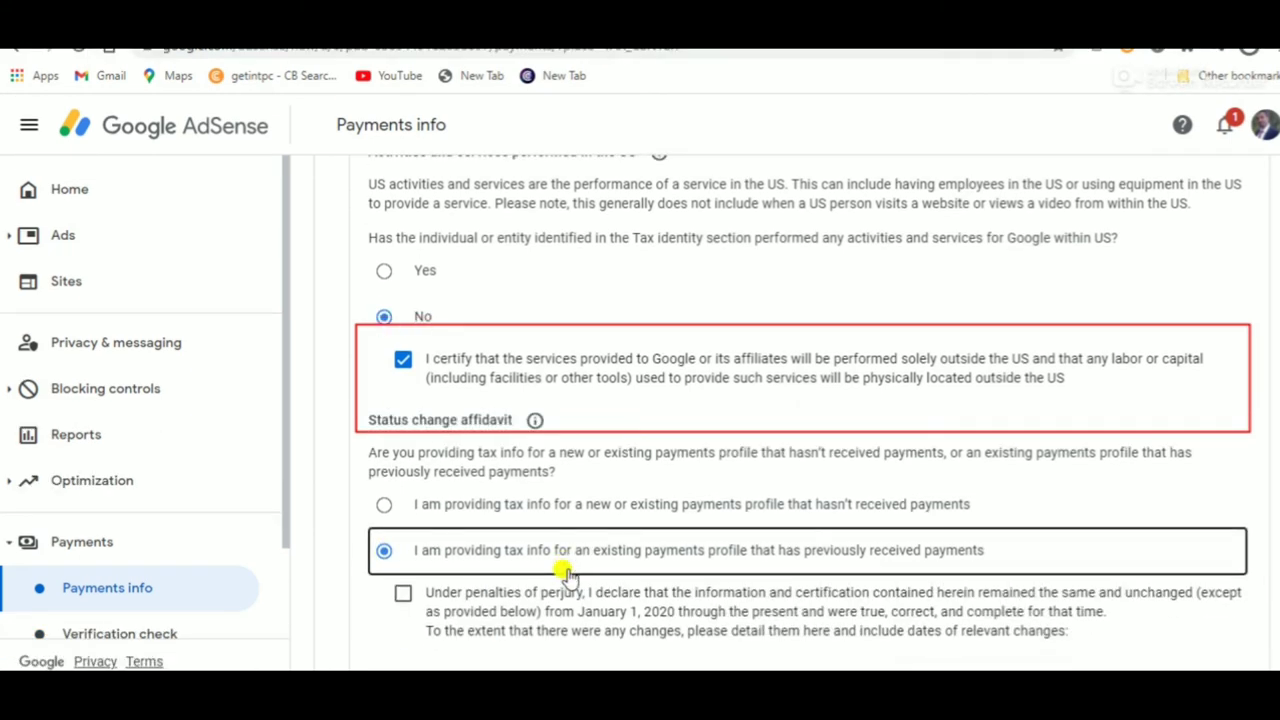
scroll(491, 509, "up", 2)
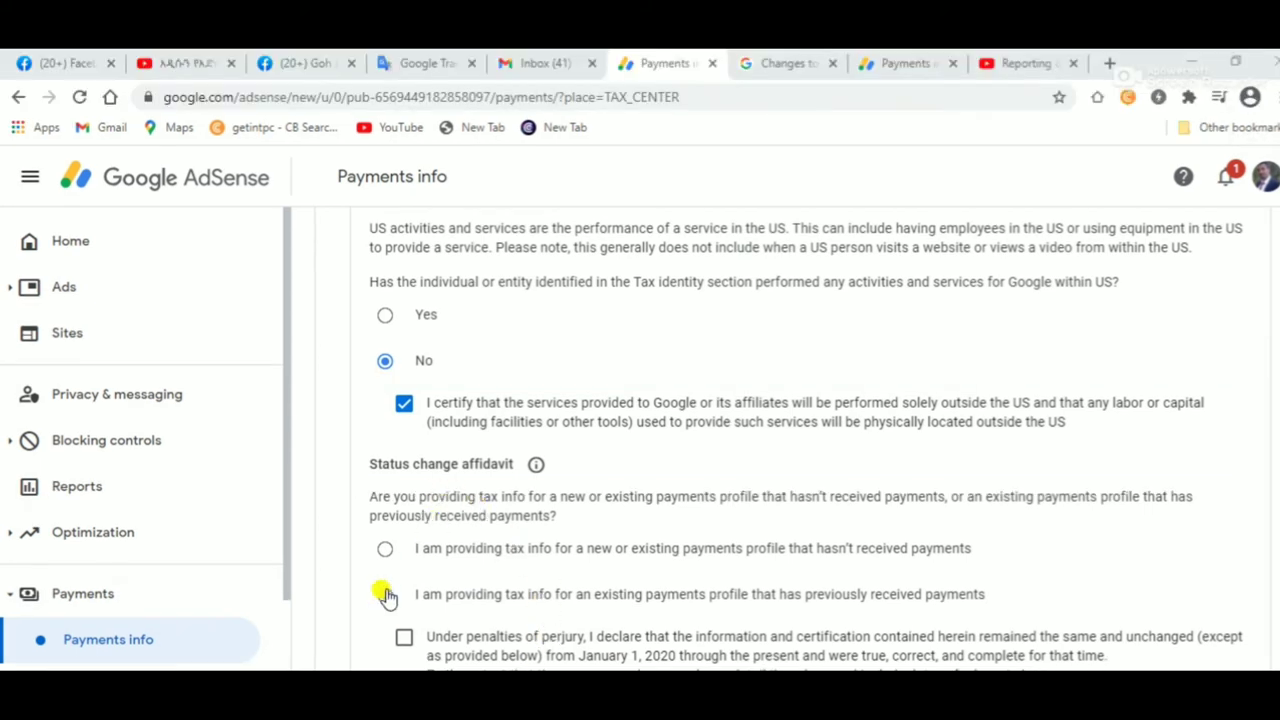
scroll(475, 597, "down", 1)
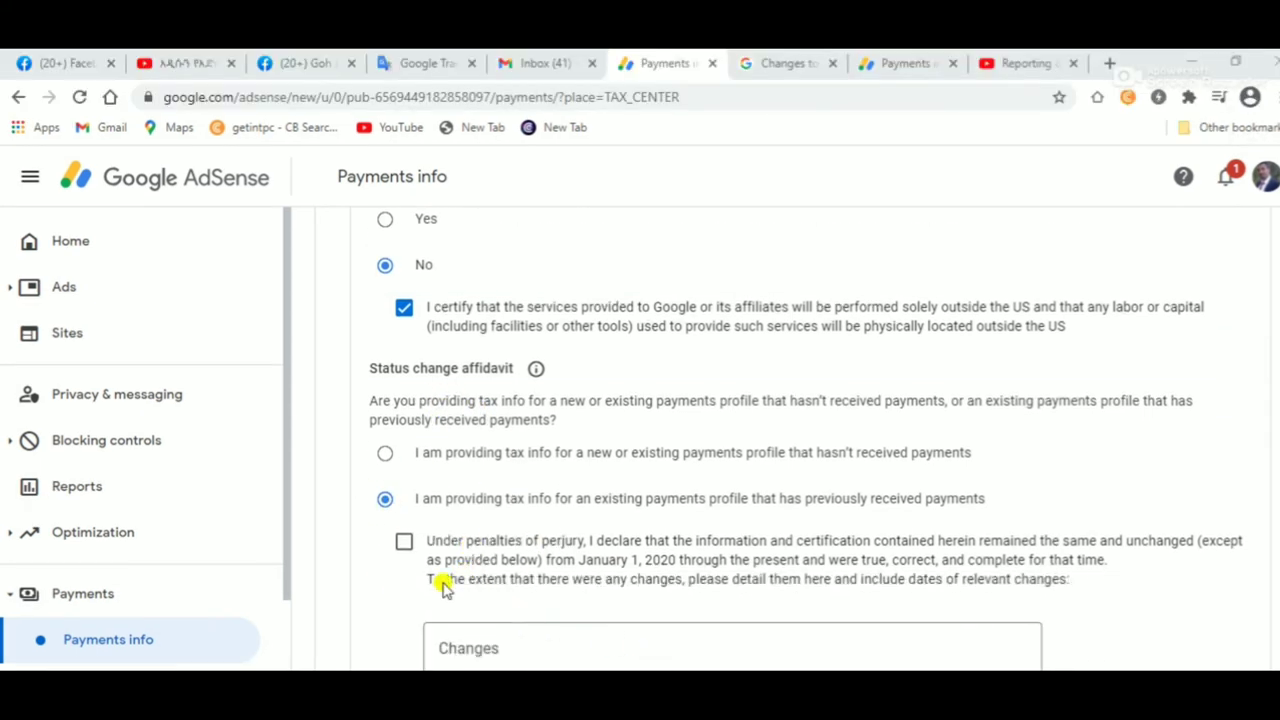
left_click(404, 542)
mouse_move(372, 488)
left_mouse_down()
mouse_move(469, 591)
mouse_move(1257, 600)
left_mouse_up()
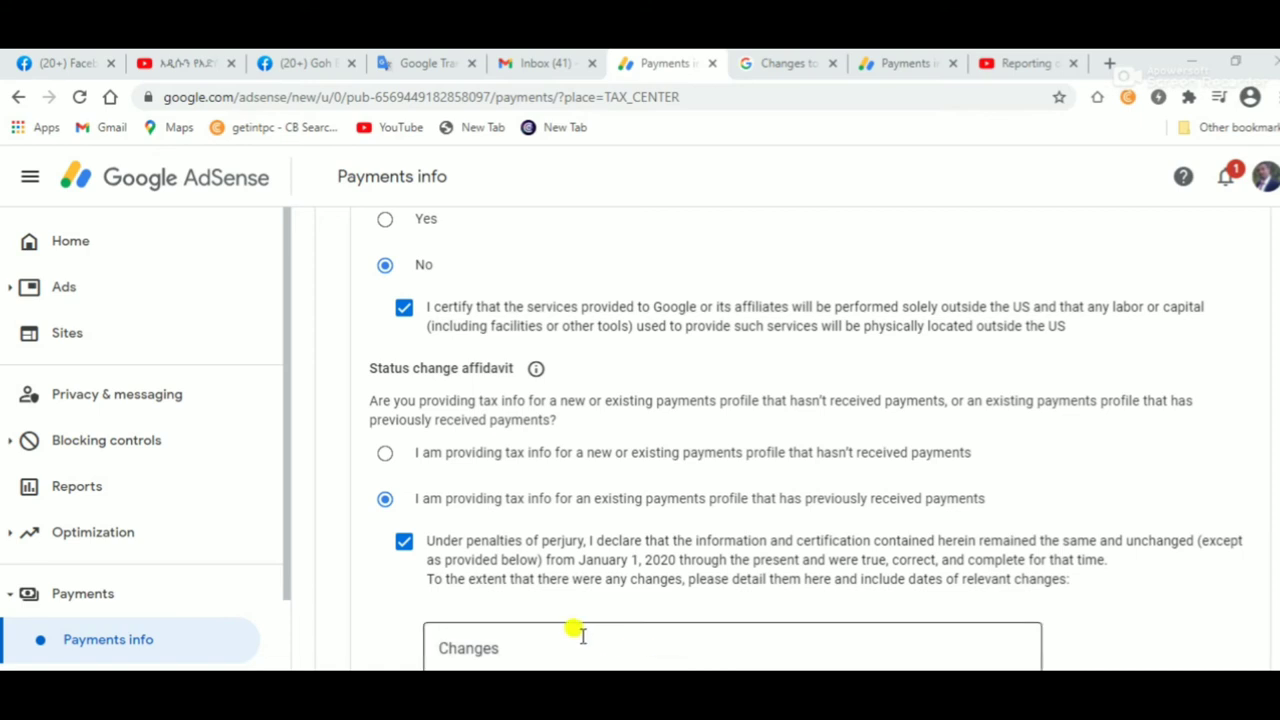
scroll(570, 478, "down", 1)
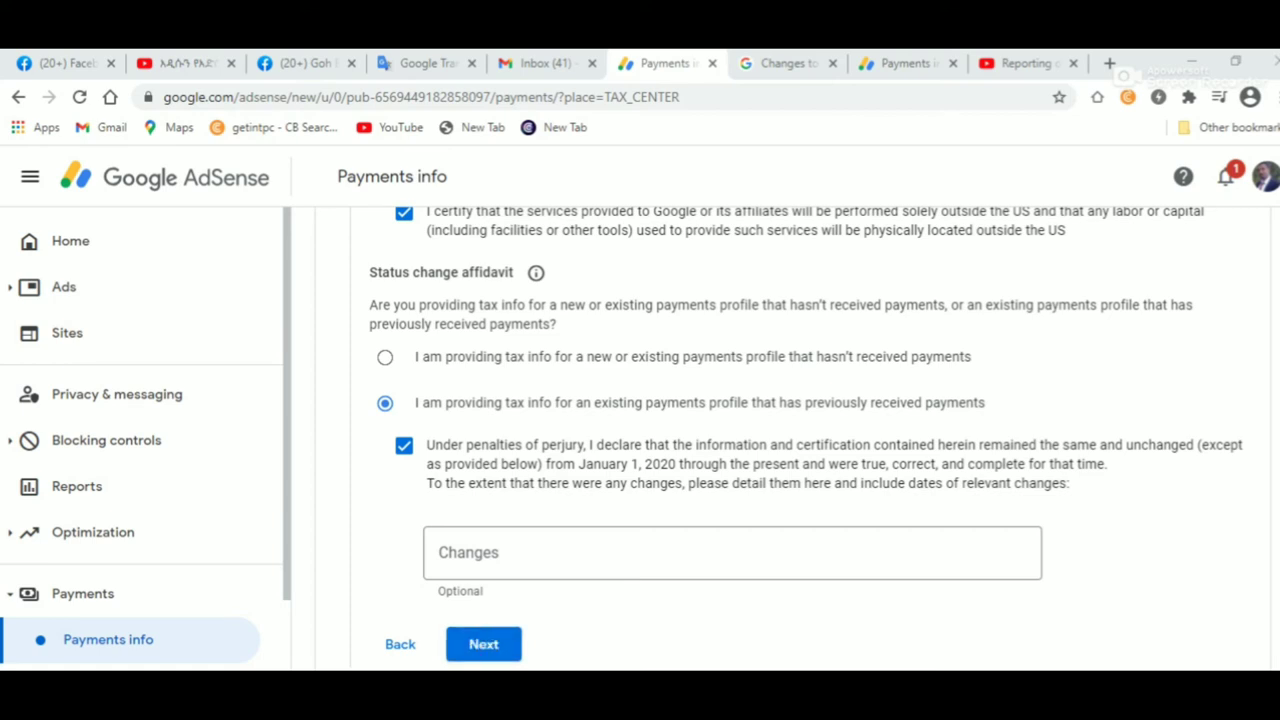
mouse_move(430, 623)
left_mouse_down()
mouse_move(455, 655)
mouse_move(557, 660)
mouse_move(549, 667)
left_mouse_up()
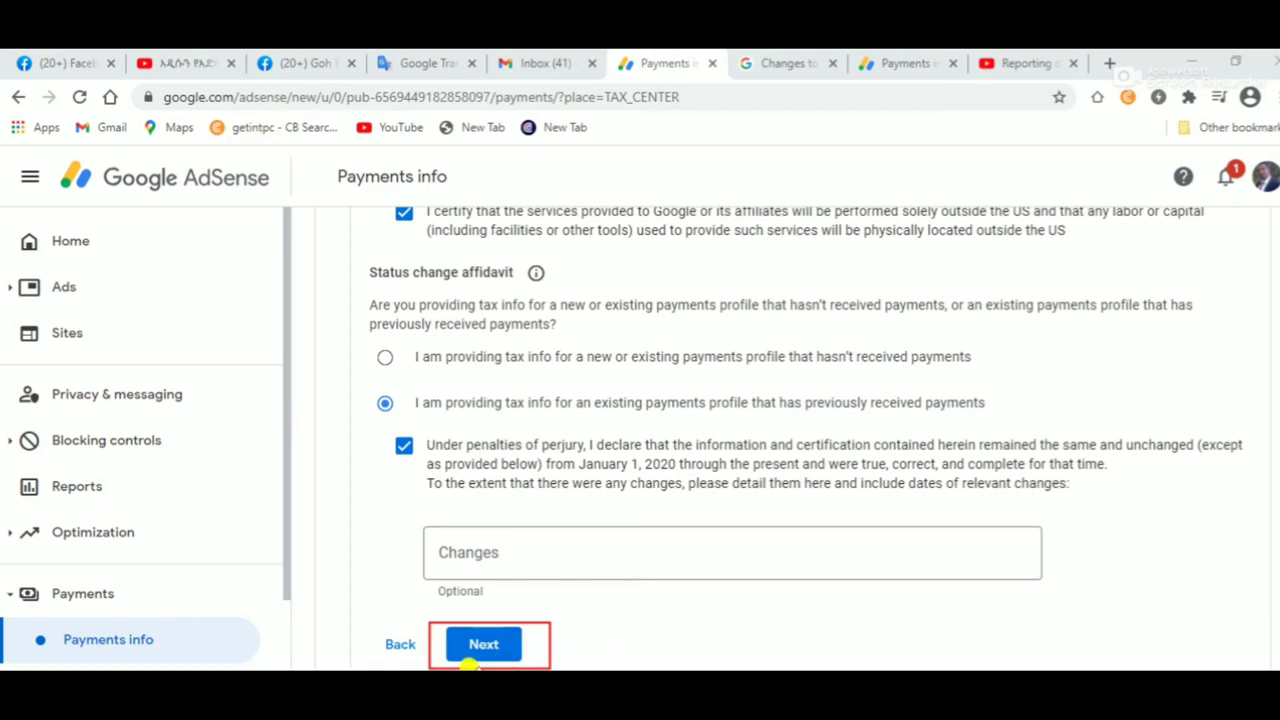
left_click(484, 644)
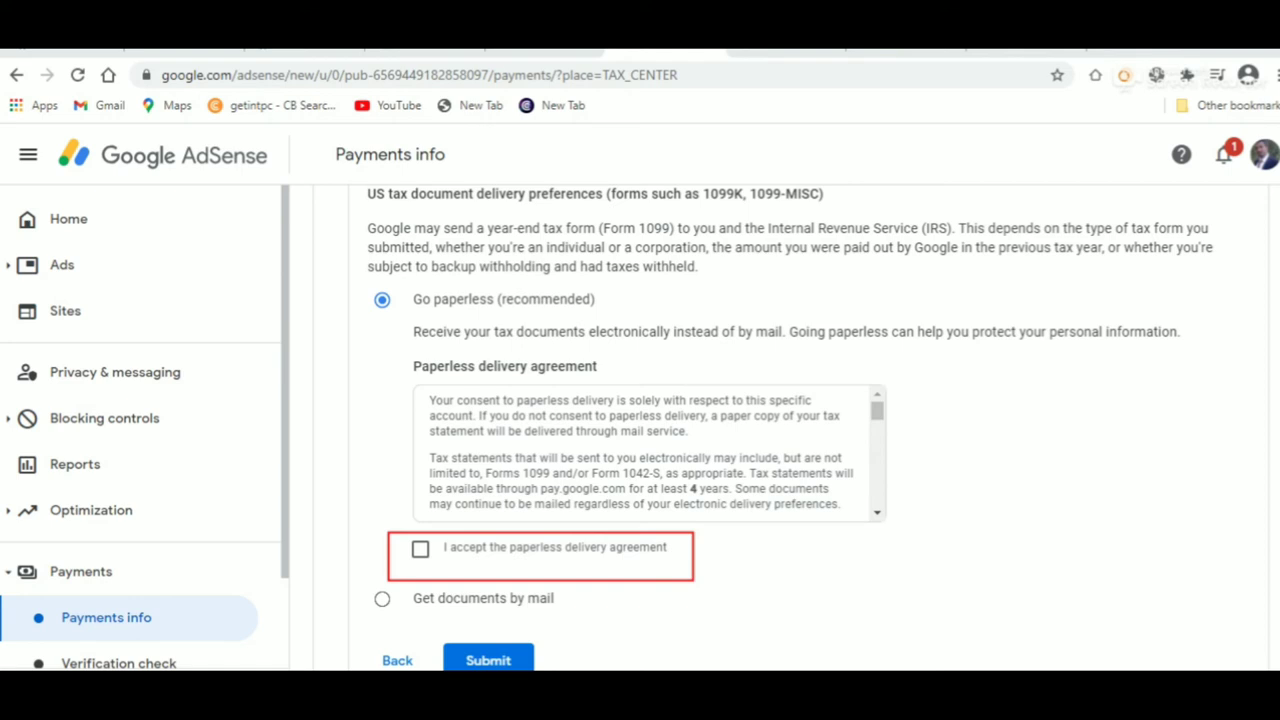
Accept the paperless delivery agreement, keep Go paperless as the delivery preference, and submit the W-8BEN form
left_click(420, 553)
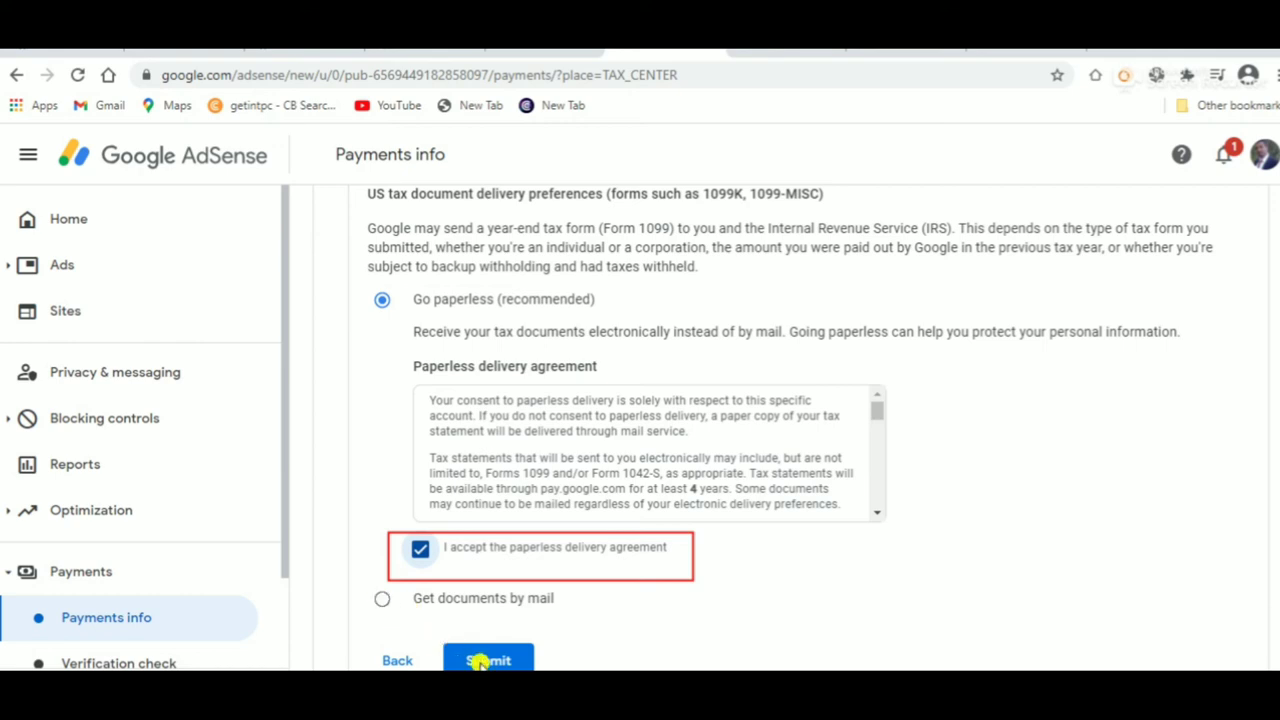
left_click(381, 600)
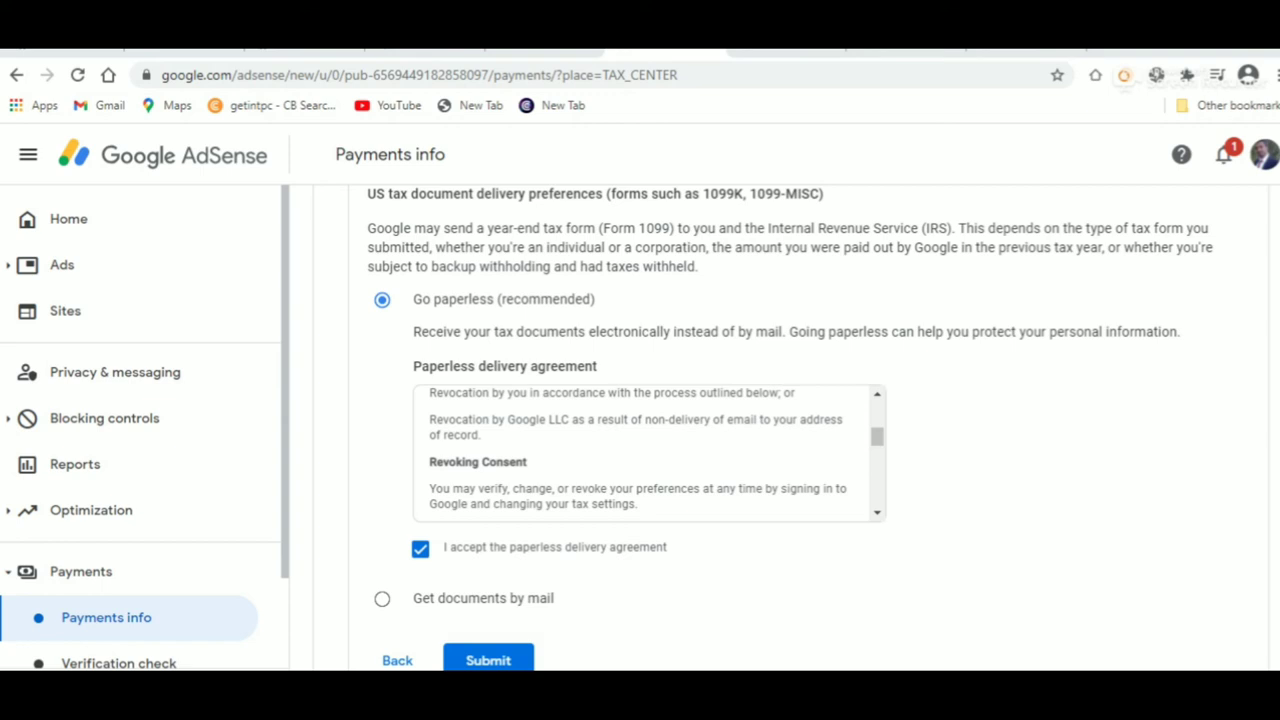
left_click(488, 660)
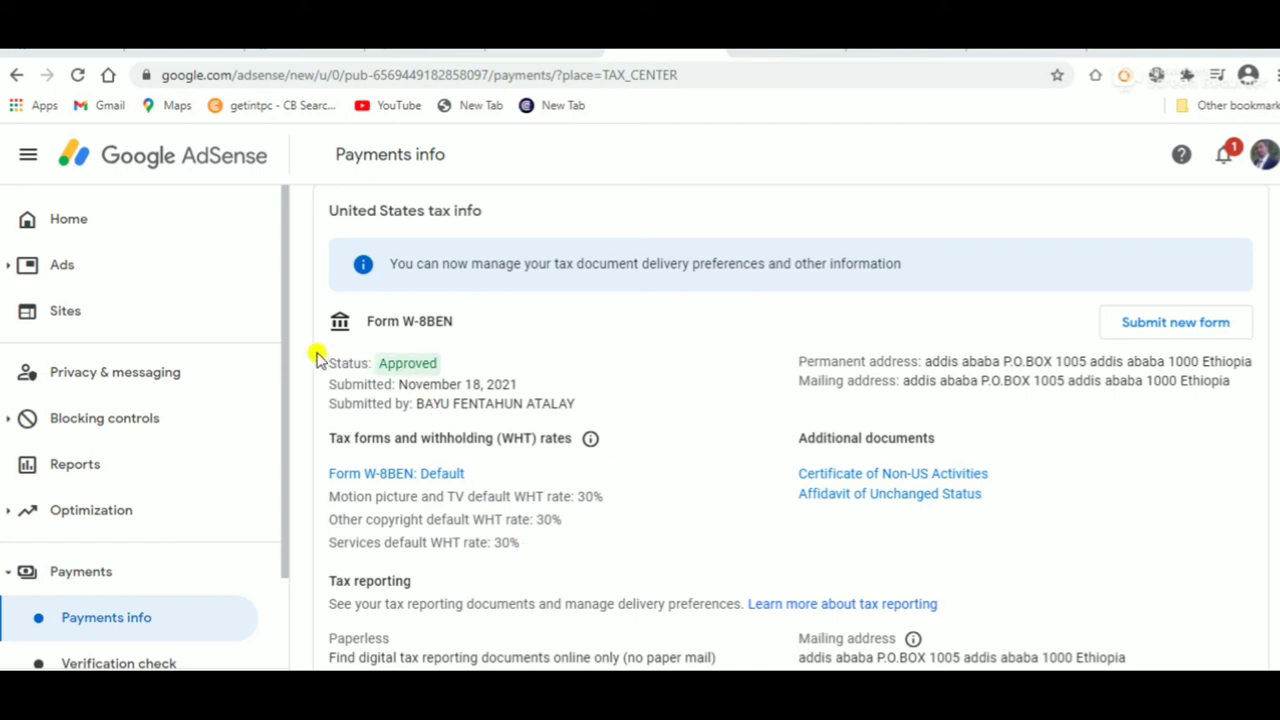
Review the submitted W-8BEN's approval status, the delivery preferences notice, the withholding rates and the additional documents under United States tax info
mouse_move(324, 347)
left_mouse_down()
mouse_move(363, 370)
mouse_move(480, 382)
left_mouse_up()
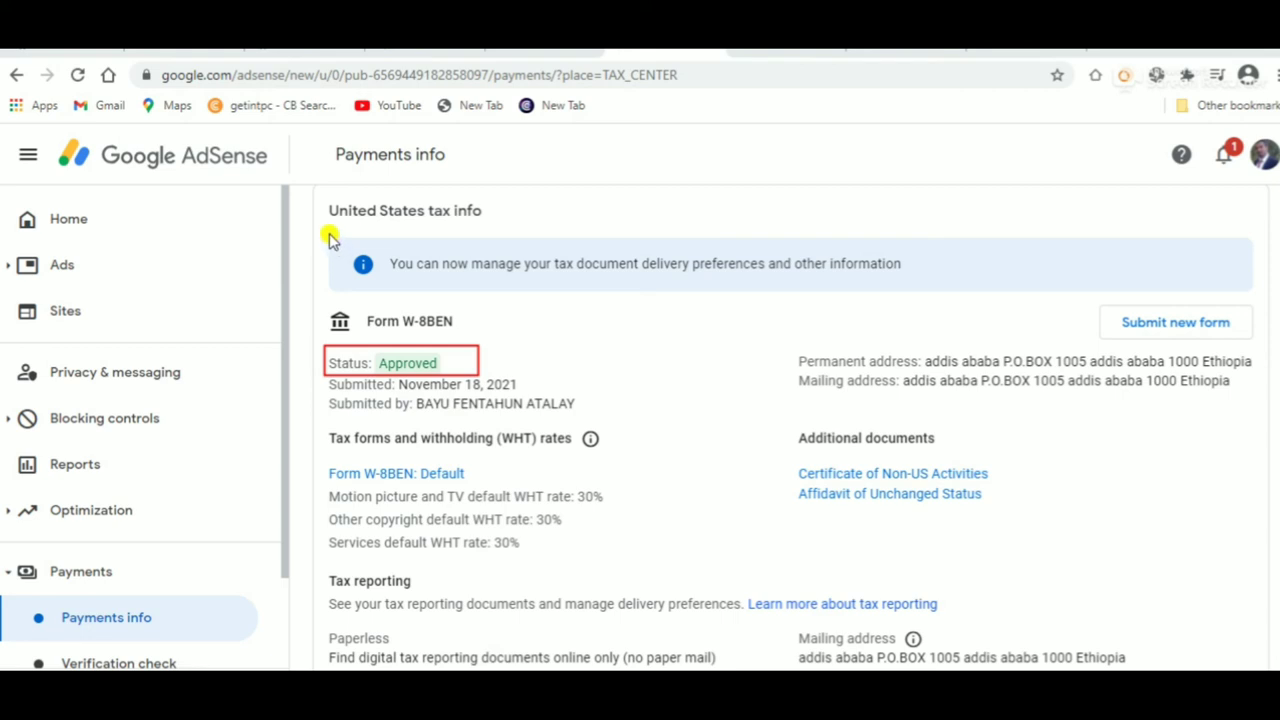
mouse_move(330, 238)
left_mouse_down()
mouse_move(470, 262)
mouse_move(903, 289)
mouse_move(1140, 283)
mouse_move(918, 297)
left_mouse_up()
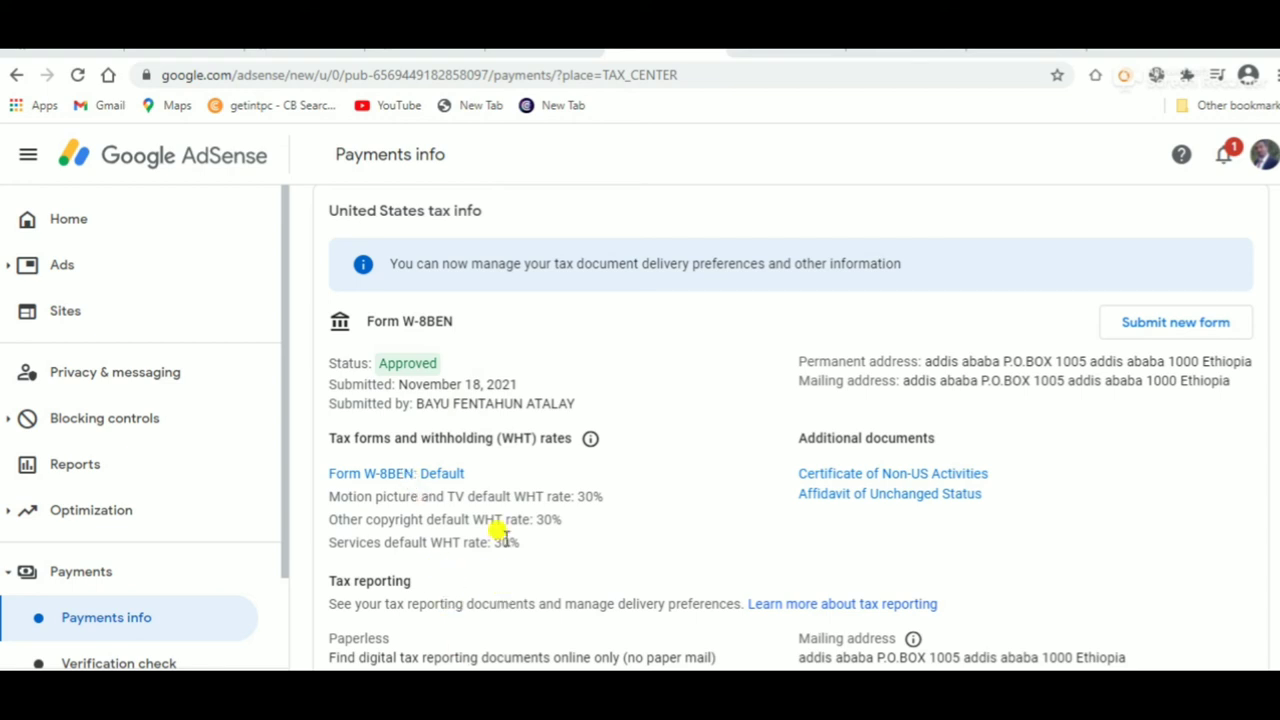
scroll(505, 540, "up", 2)
scroll(500, 538, "down", 2)
mouse_move(792, 461)
left_mouse_down()
mouse_move(810, 480)
mouse_move(1002, 487)
left_mouse_up()
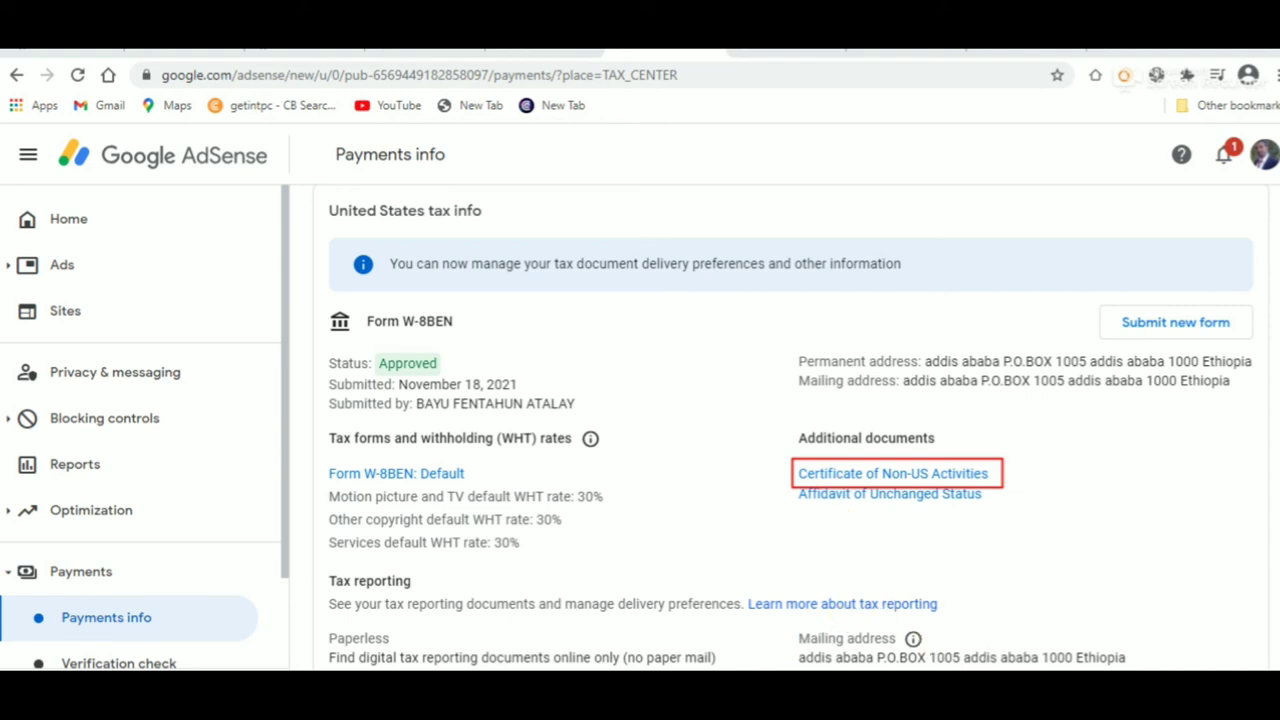
key("Escape")
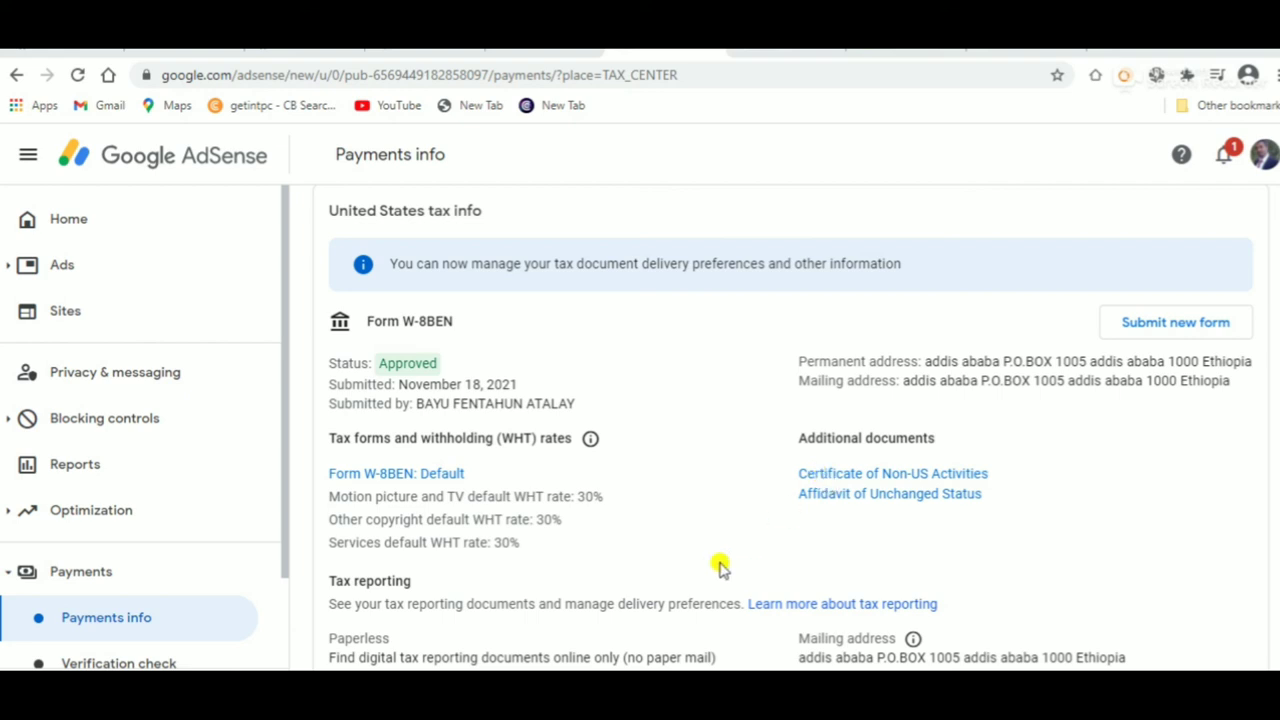
Open the Certificate of Non-US Activities and save it to the Desktop as an Adobe Acrobat document named GOOGLE ACTIVITIES
left_click(530, 666)
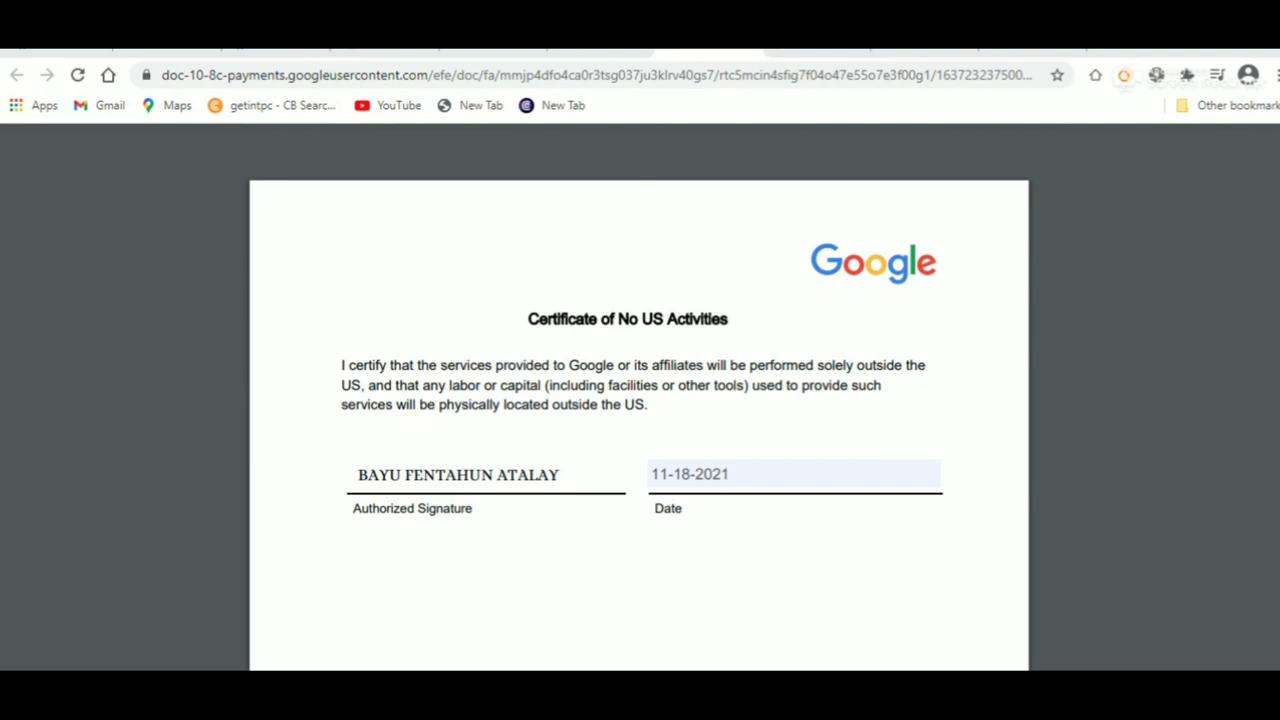
mouse_move(943, 480)
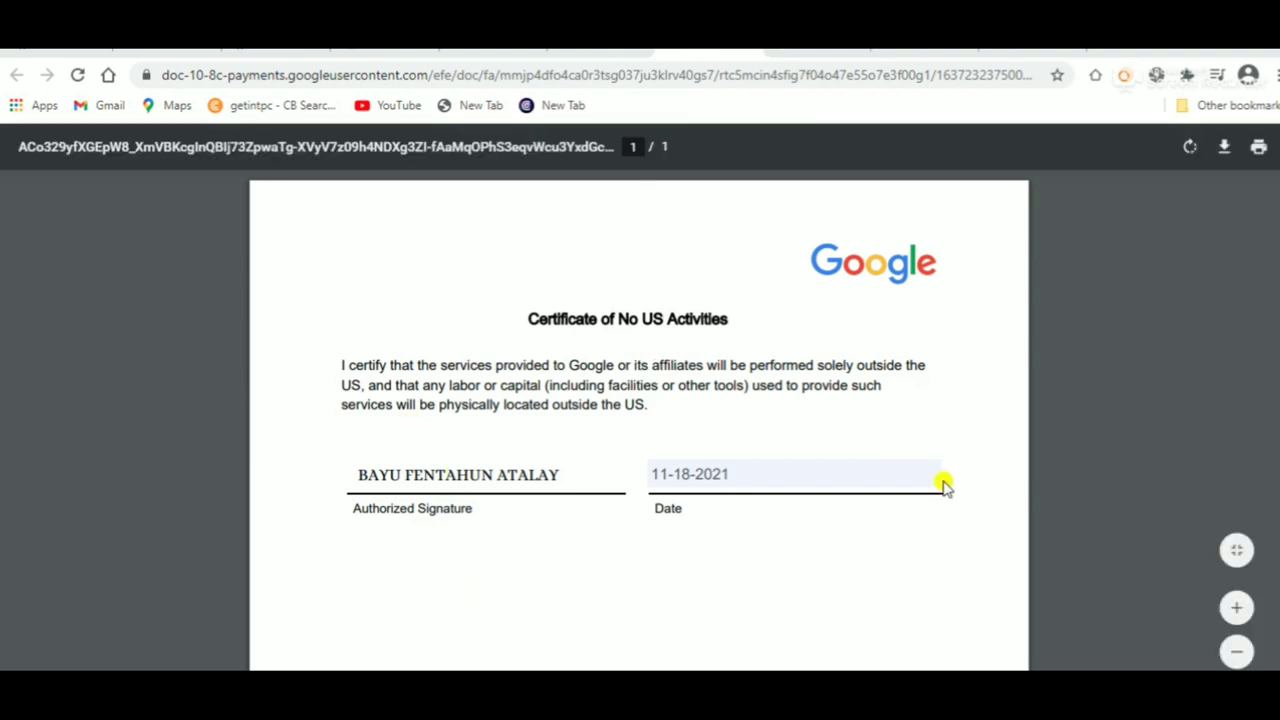
left_click(1224, 150)
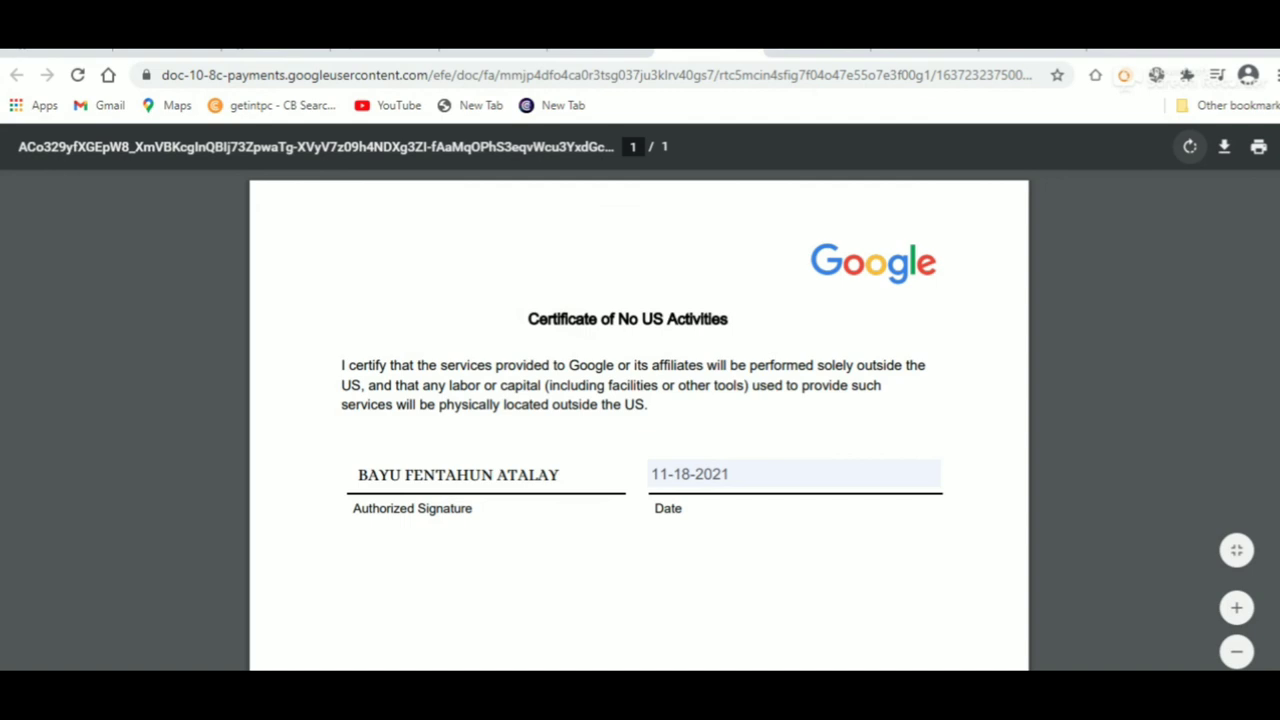
key("ctrl+s")
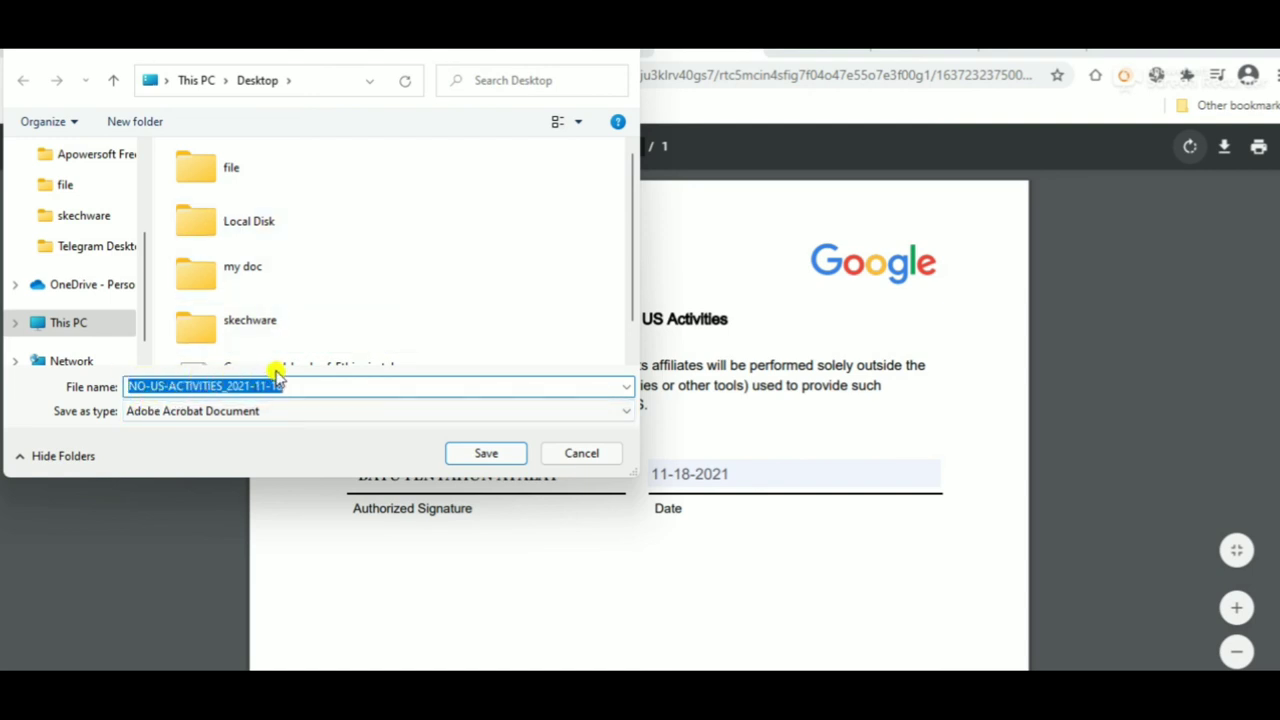
left_click_drag(300, 378, 140, 379)
key("BackSpace")
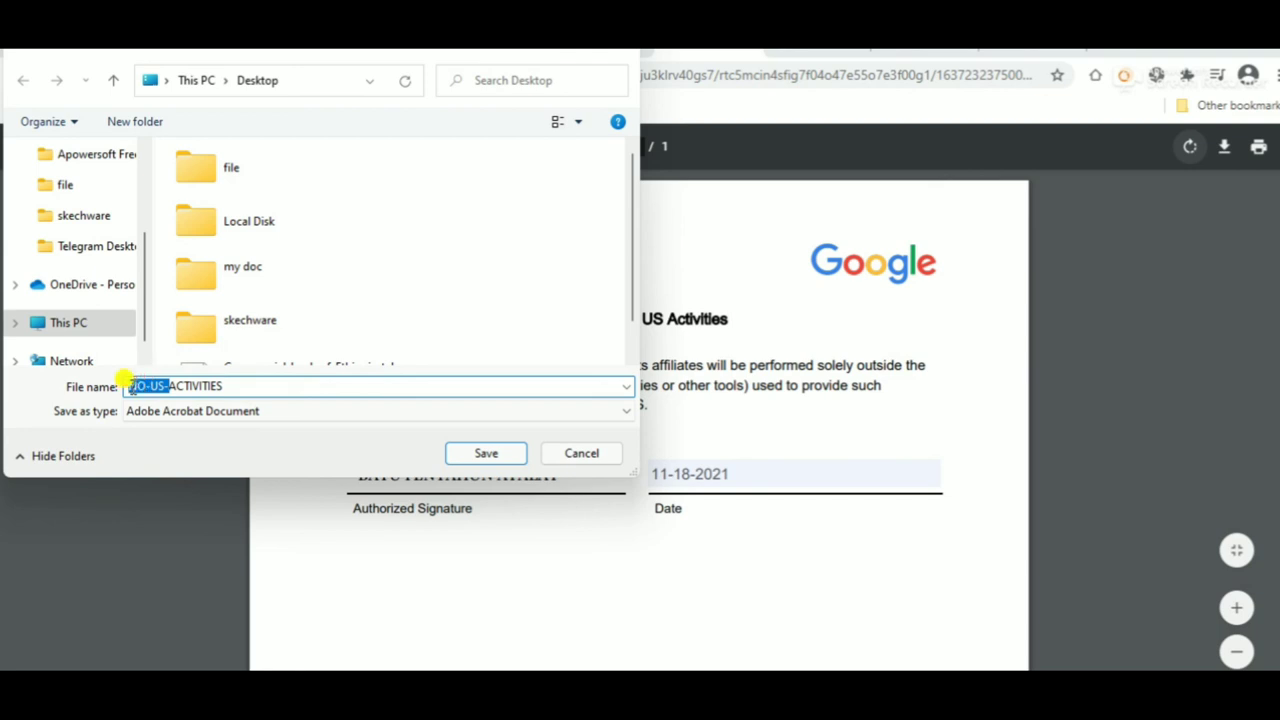
key("BackSpace")
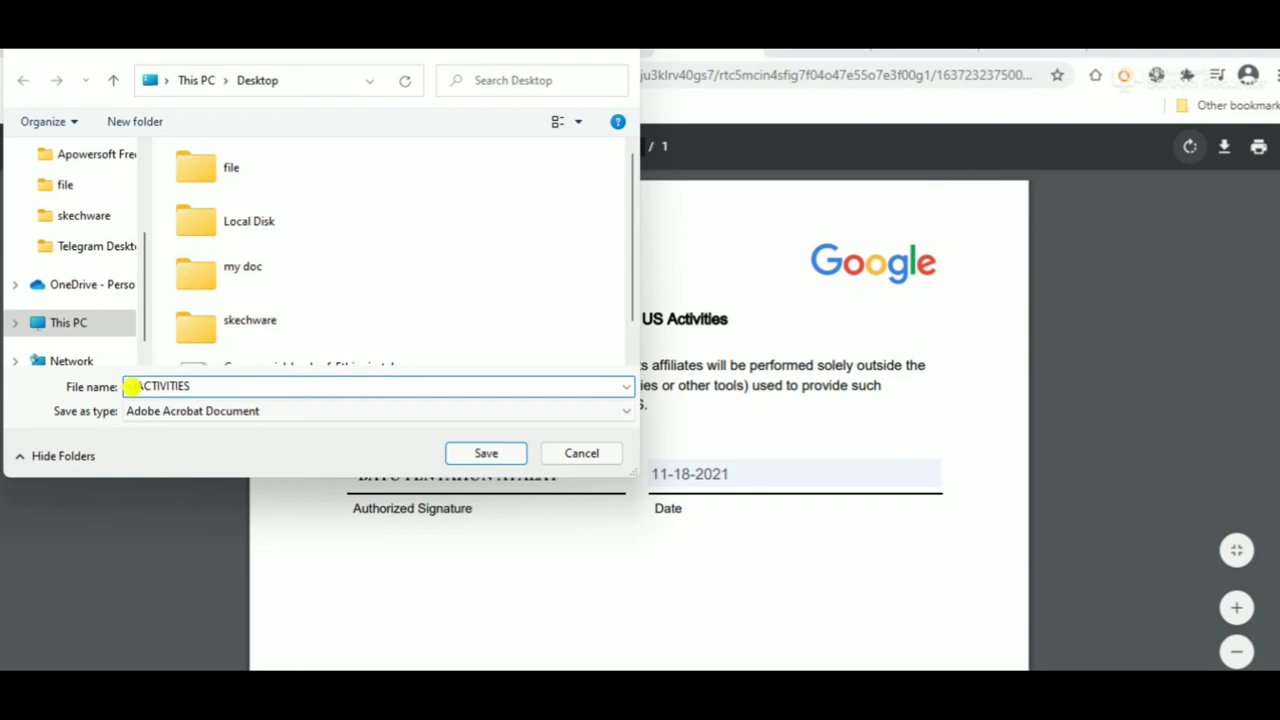
type("GOOGLE")
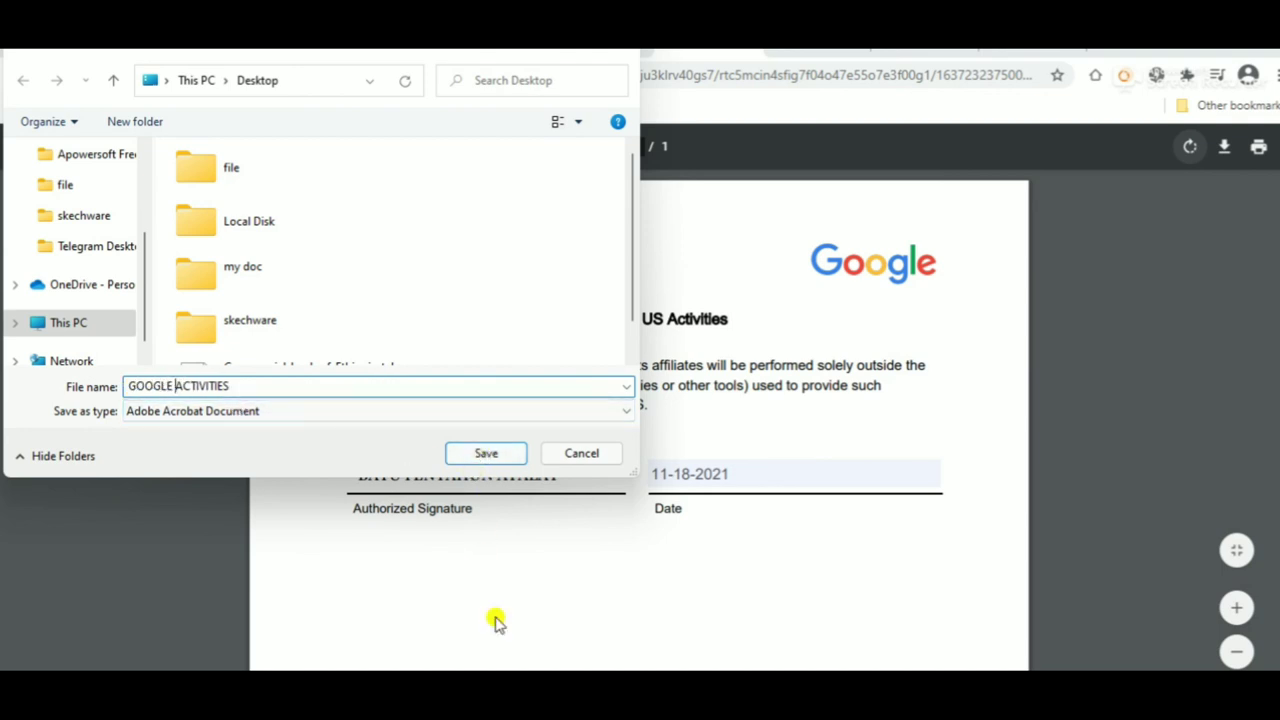
left_click(491, 517)
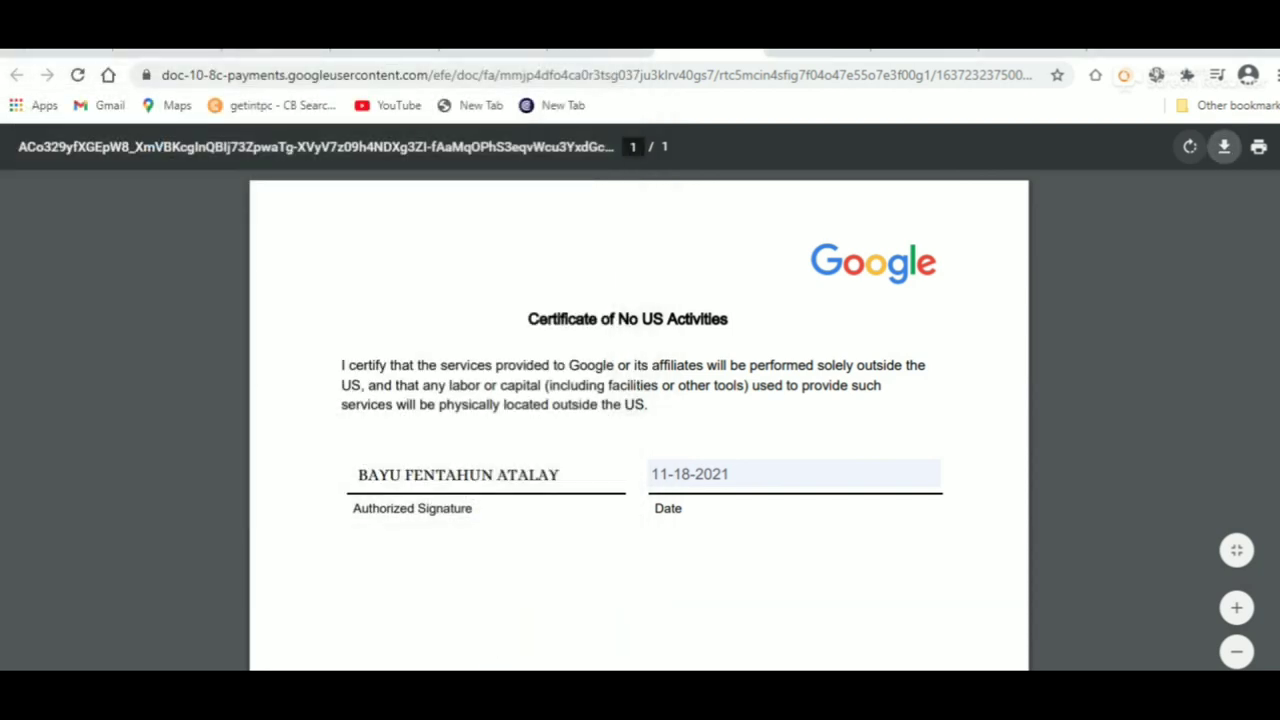
Switch to Gmail, read the Google Payments message "Your tax information has been approved", and return to the AdSense payments info page
key("alt+Tab")
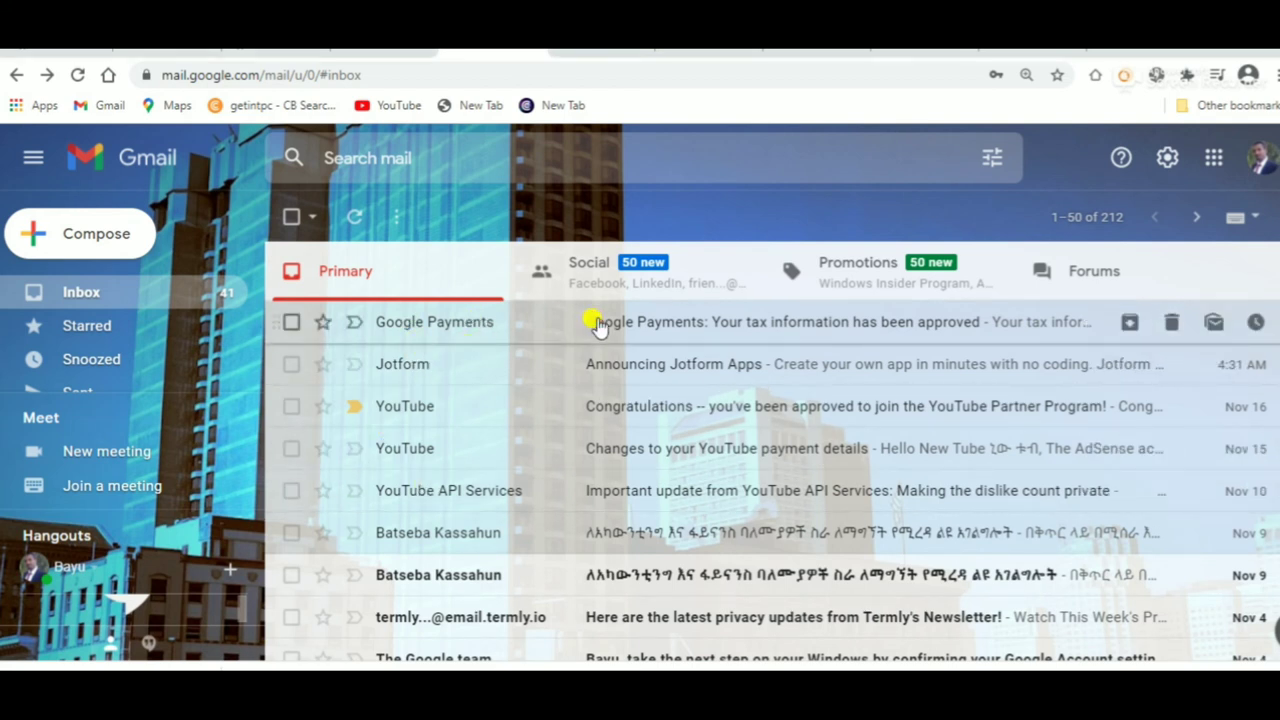
key("Return")
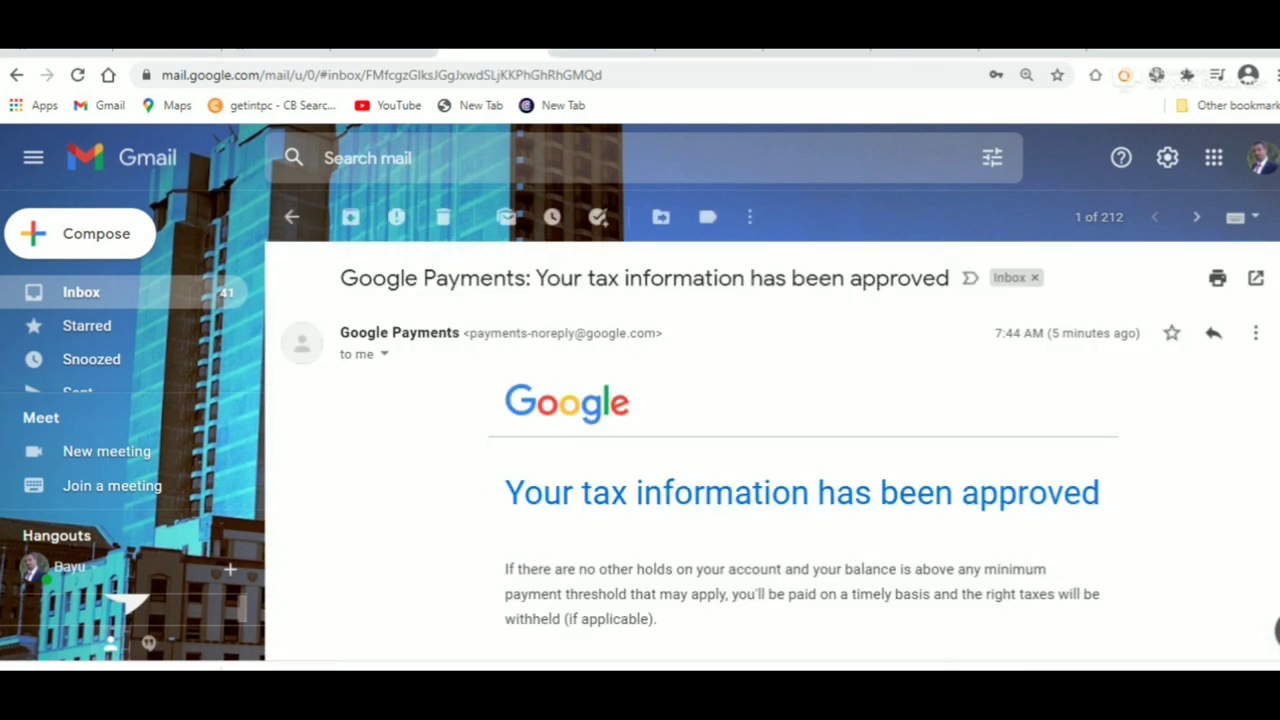
scroll(697, 487, "down", 2)
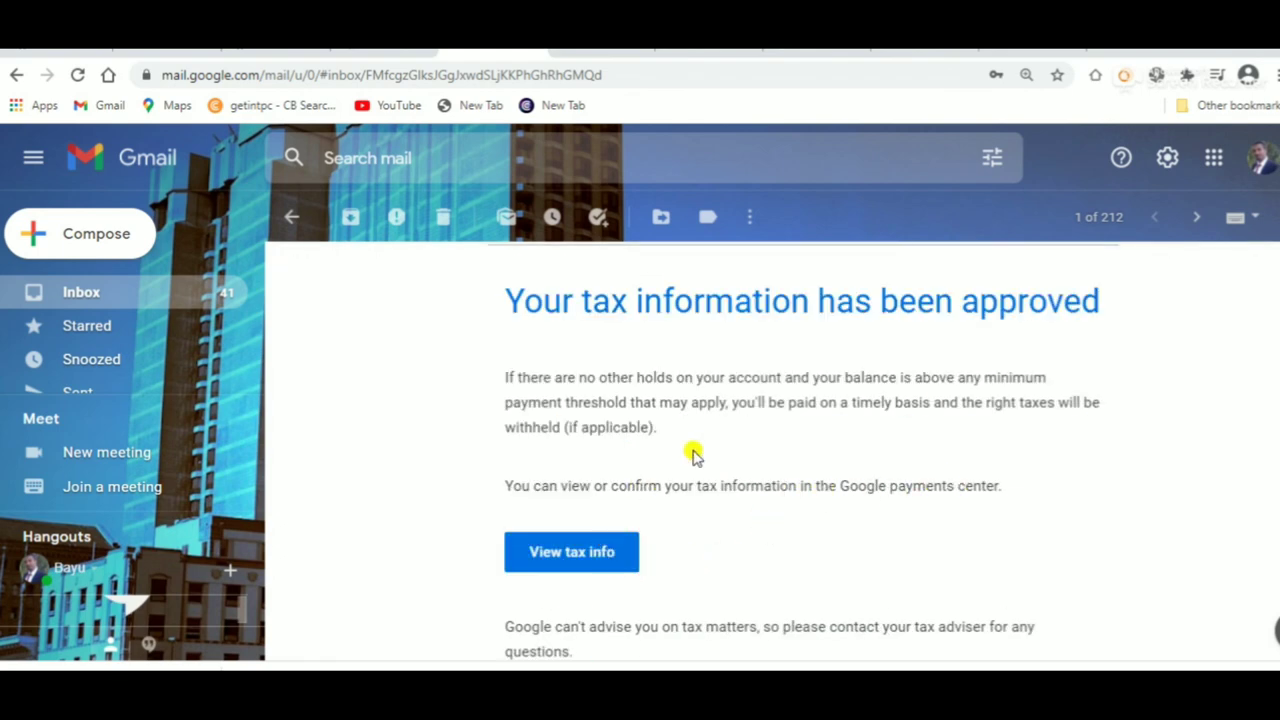
scroll(617, 418, "up", 1)
scroll(617, 418, "up", 1)
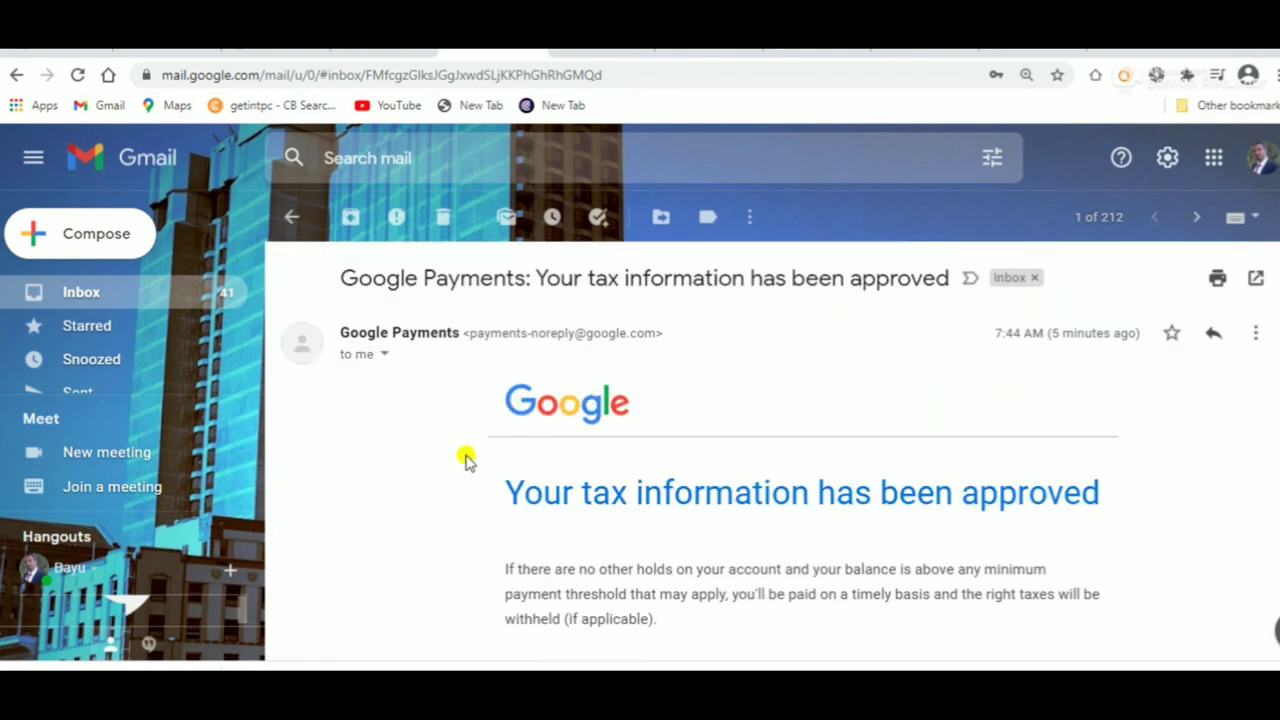
key("ctrl+Tab")
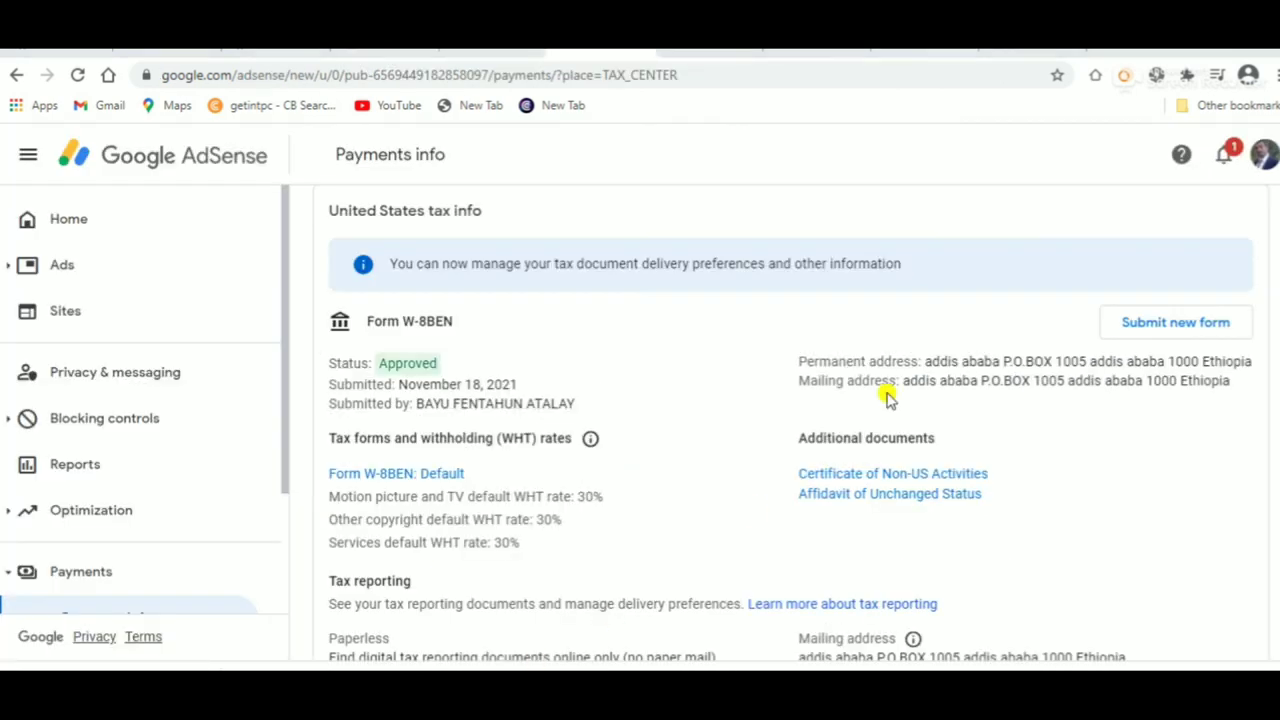